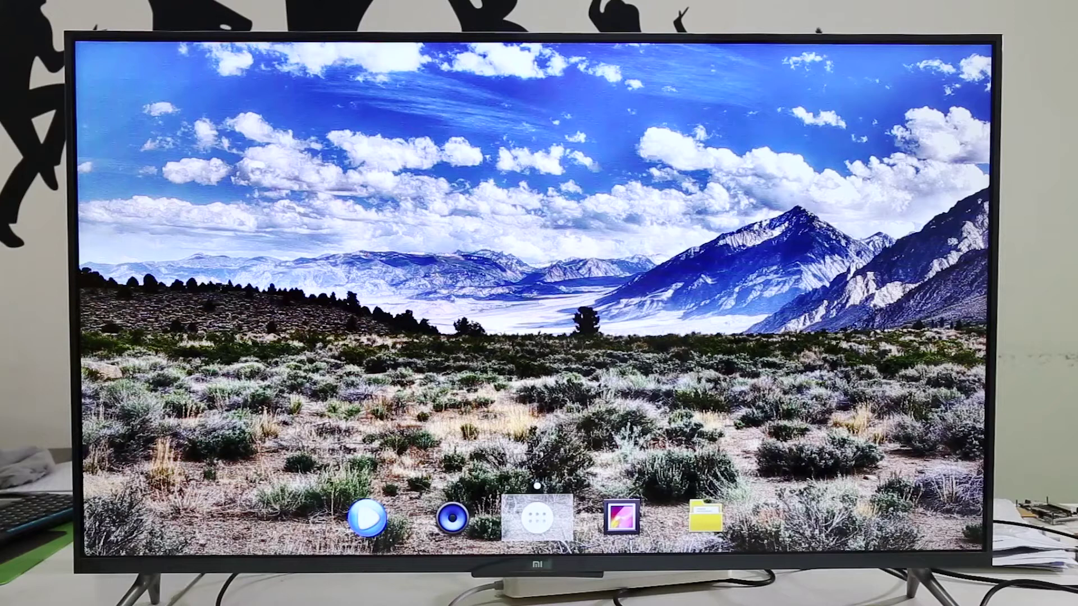
Open the list of all installed apps from the Android TV home screen
key("Return")
Navigate the app drawer to Settings and launch it
key("Down")
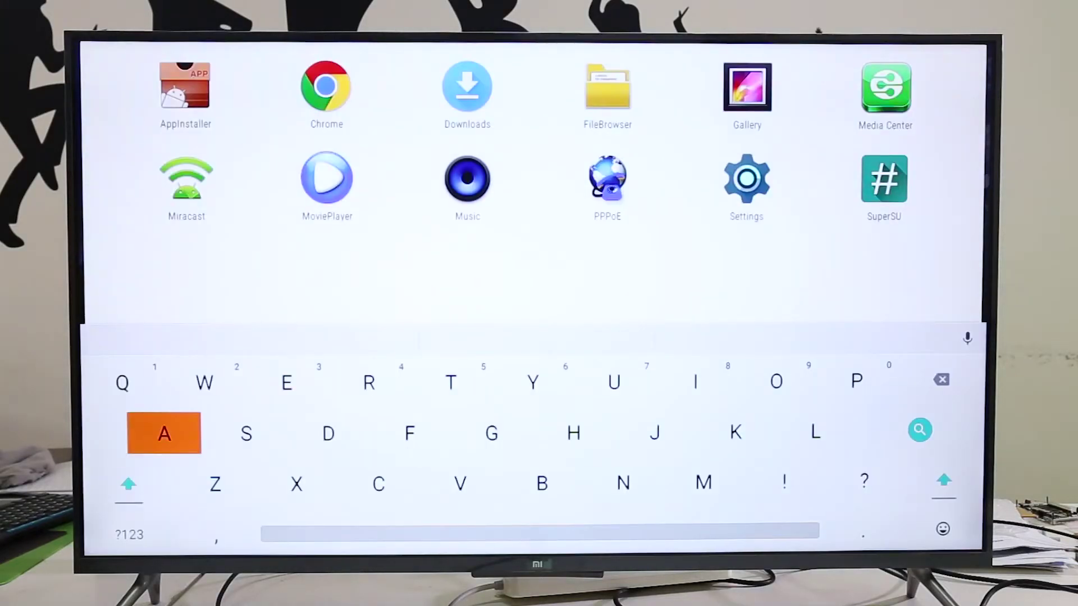
key("Escape")
key("Down")
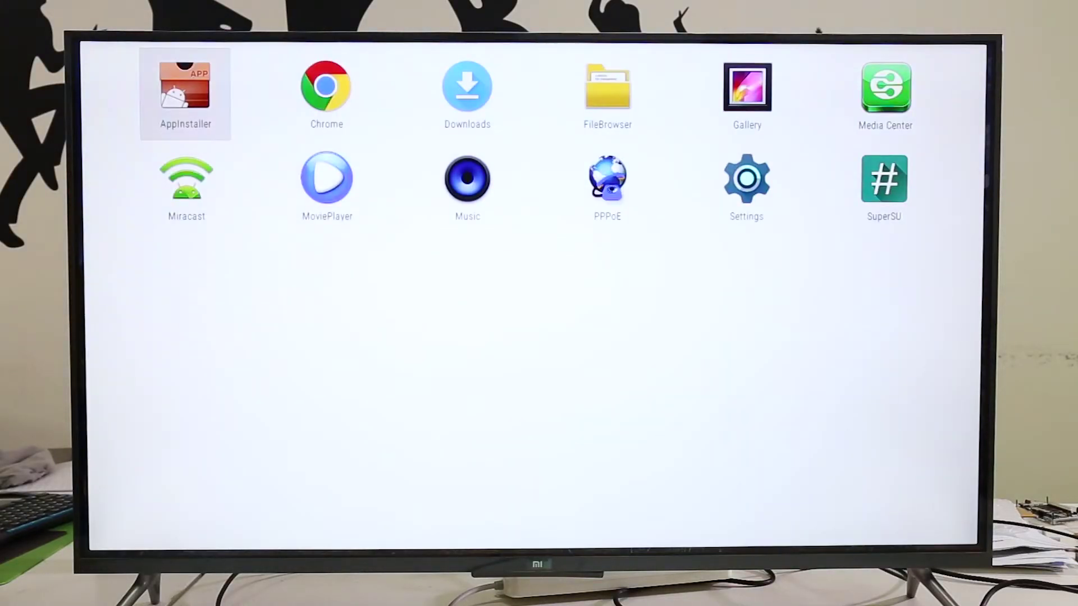
key("Down")
key("Right")
key("Right")
key("Right")
key("Right")
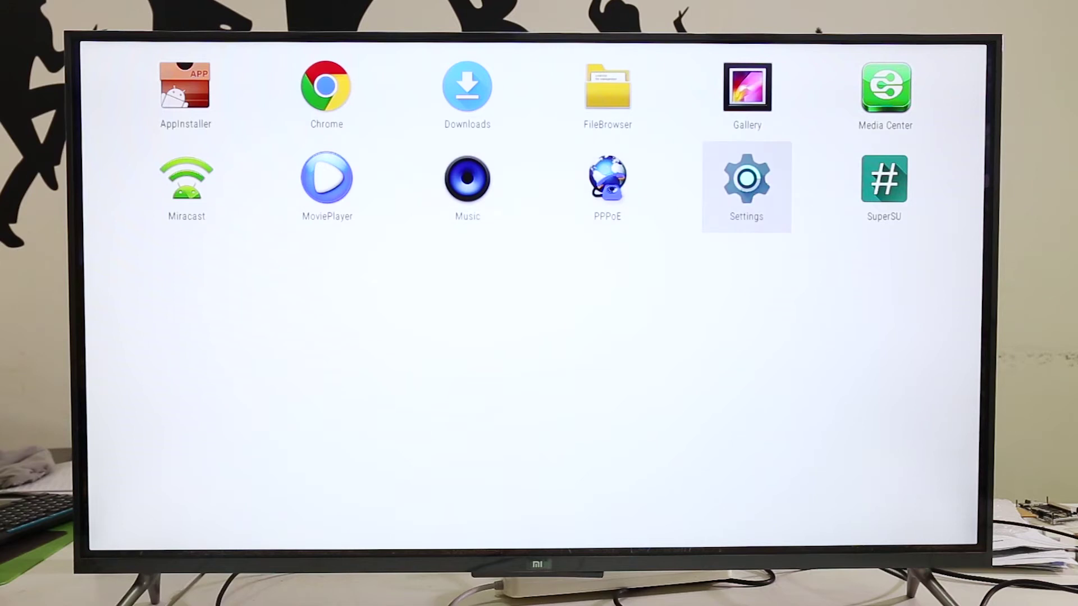
key("Return")
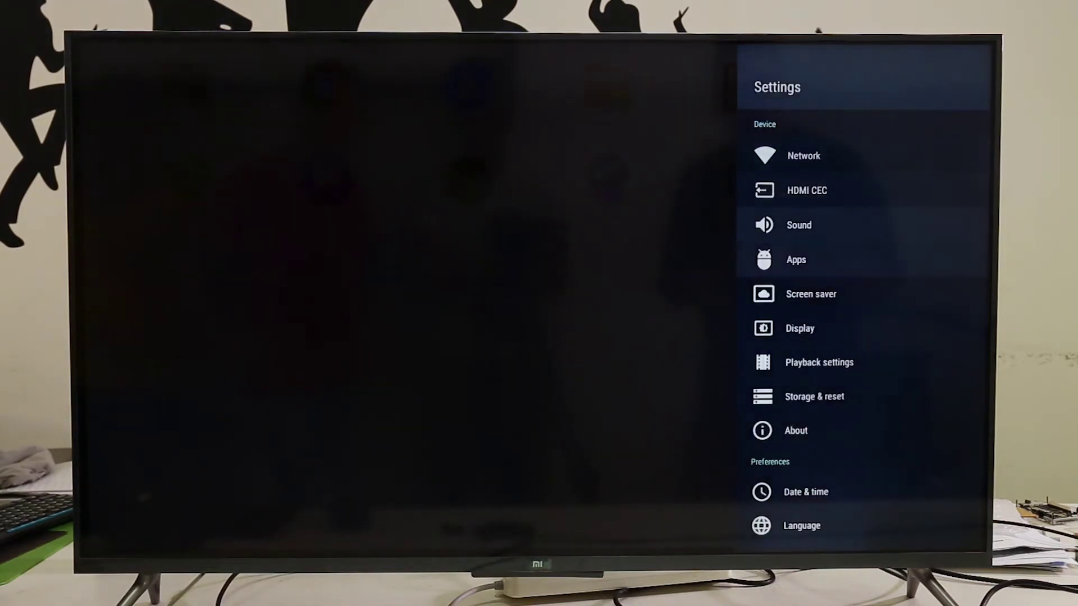
Enter the full Android settings screen via More settings
key("Down")
key("Down")
key("Down")
key("Down")
key("Down")
key("Down")
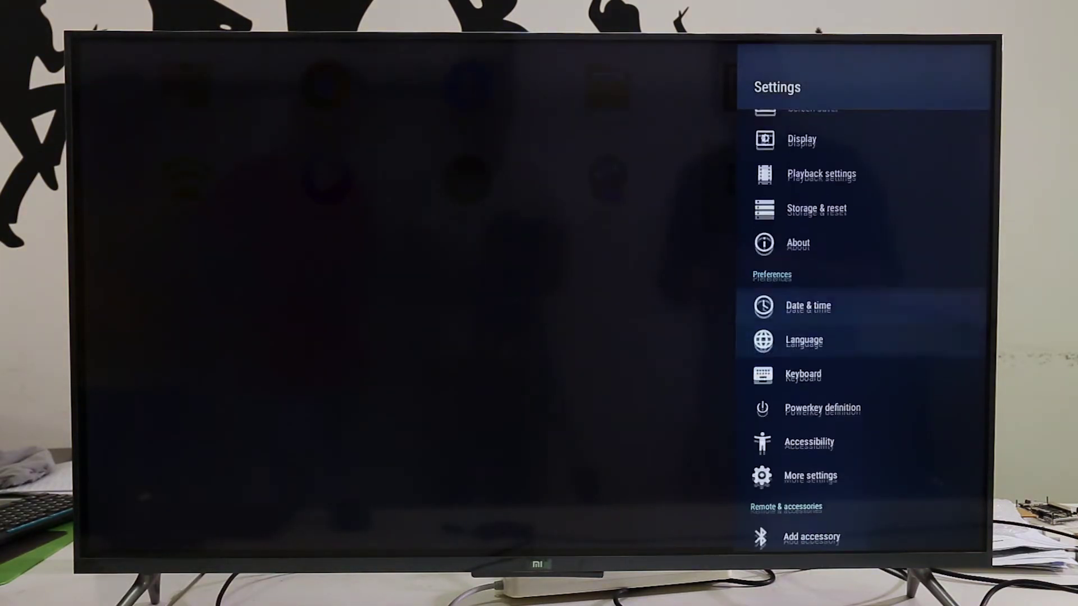
key("Down")
key("Down")
key("Down")
key("Down")
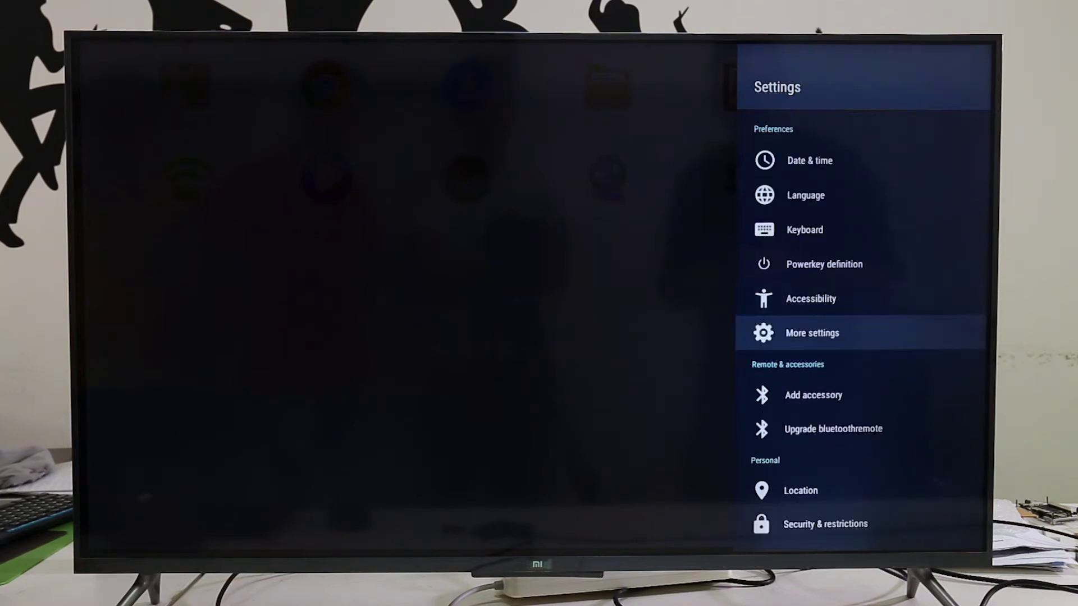
key("Return")
Browse down to About device and view the device status information
key("Down")
key("Down")
key("Down")
key("Down")
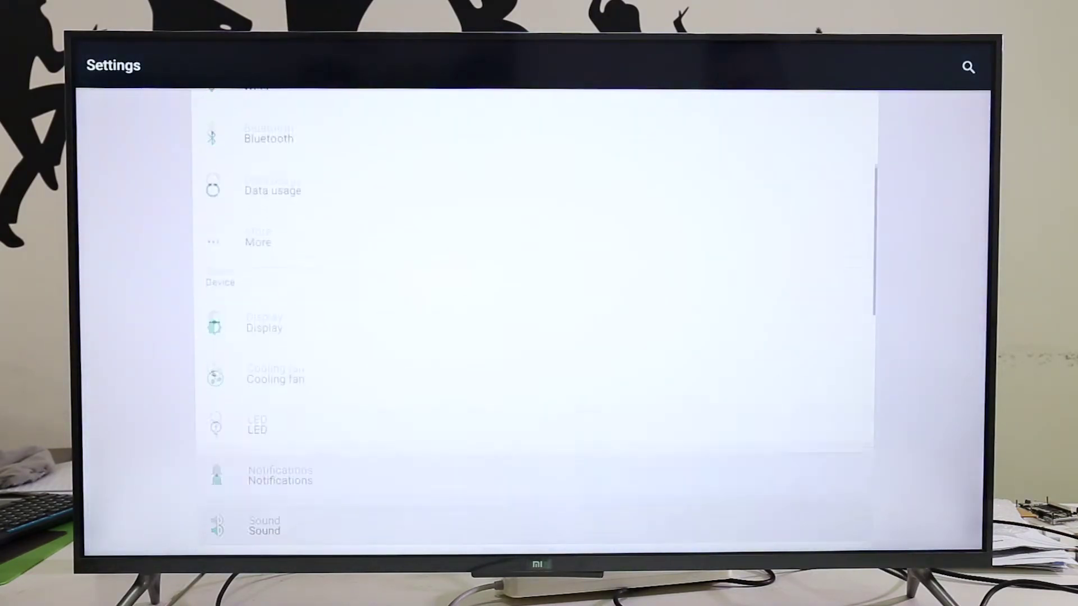
key("Down")
key("Down")
key("Down")
key("Down")
key("Down")
key("Down")
key("Down")
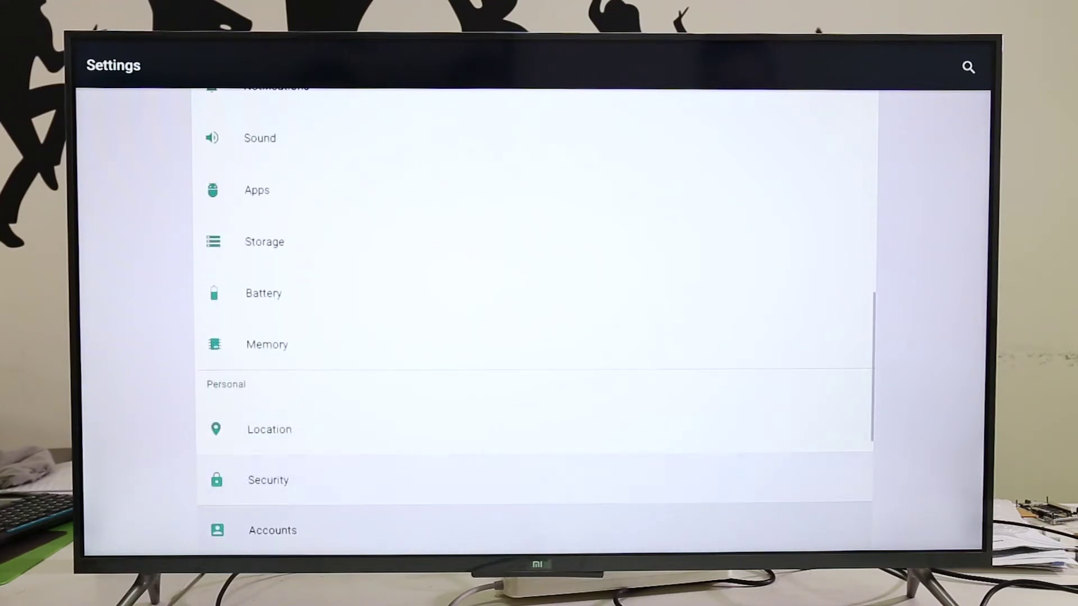
key("Up")
key("Up")
key("Down")
key("Down")
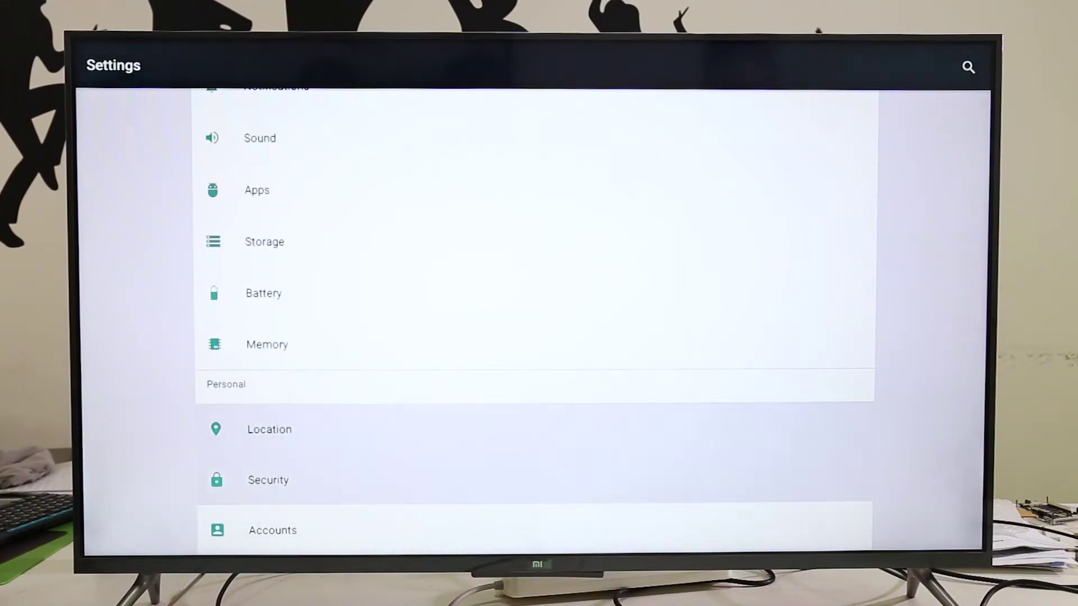
key("Down")
key("Down")
key("Down")
key("Down")
key("Down")
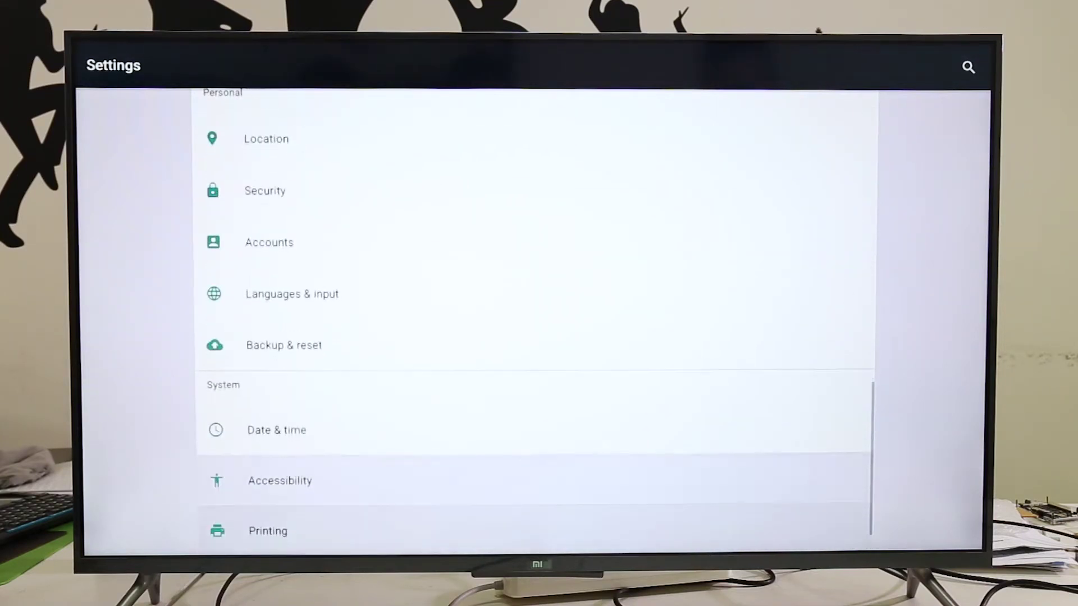
key("Down")
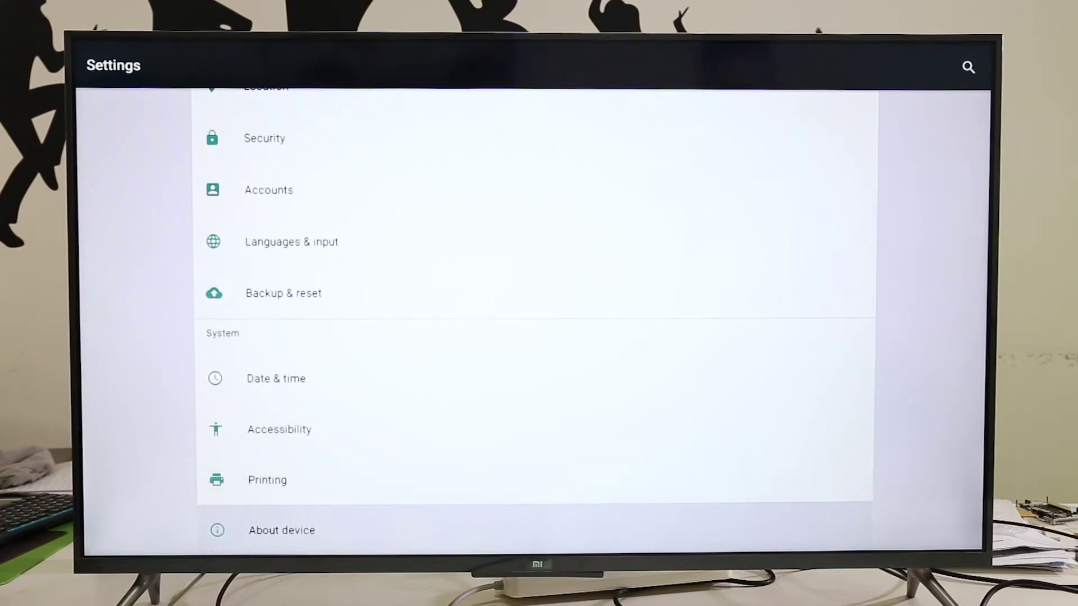
key("Return")
key("Down")
key("Down")
key("Down")
Move back up the settings list and enter the Cooling fan settings
key("Up")
key("Up")
key("Up")
key("Up")
key("Up")
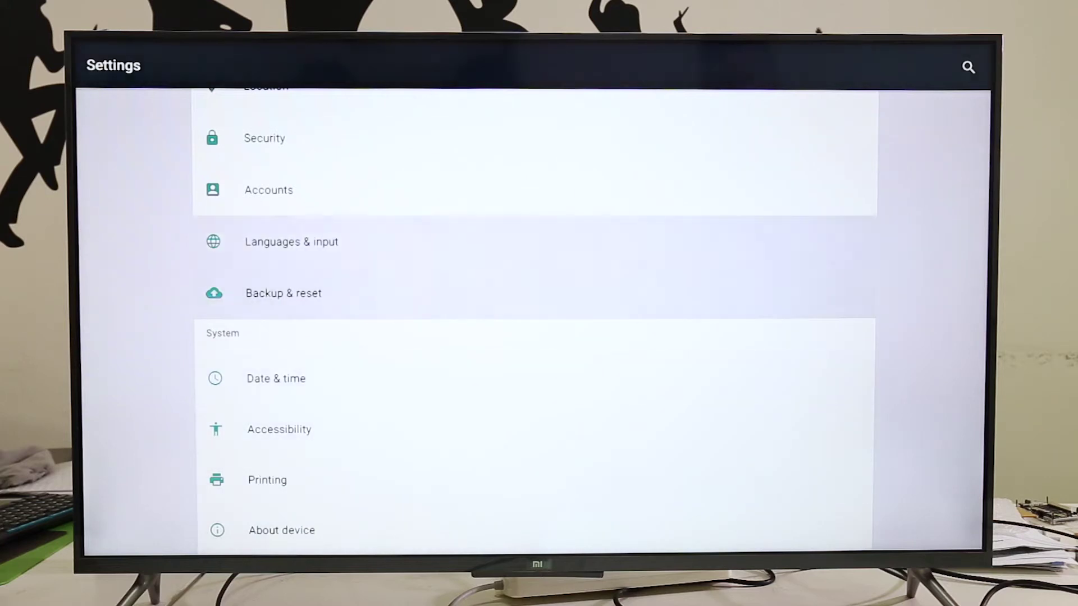
key("Up")
key("Up")
key("Up")
key("Up")
key("Up")
key("Up")
key("Up")
key("Up")
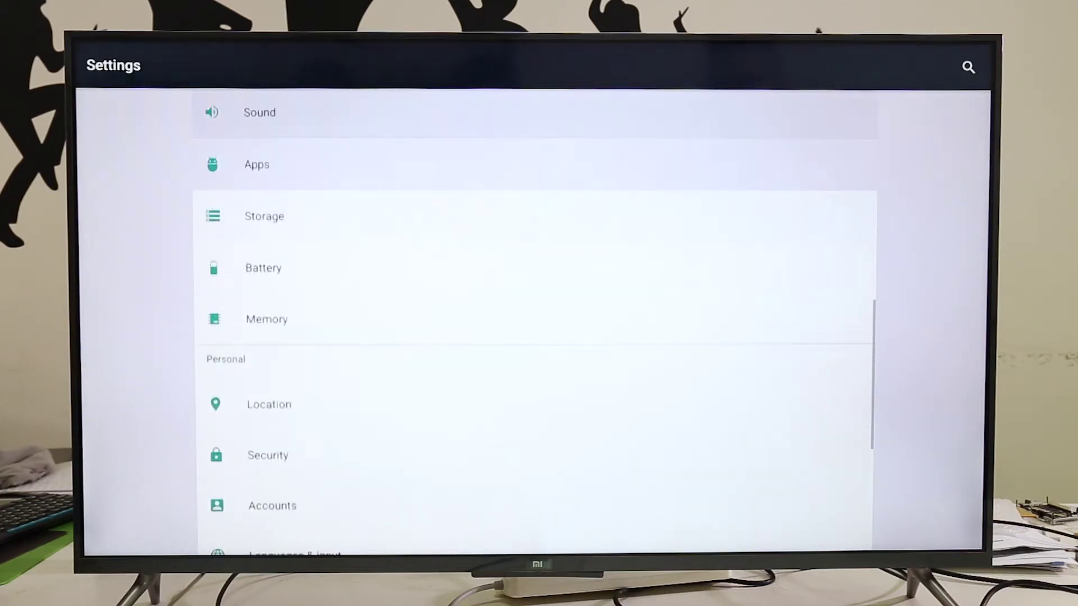
key("Up")
key("Up")
key("Up")
key("Up")
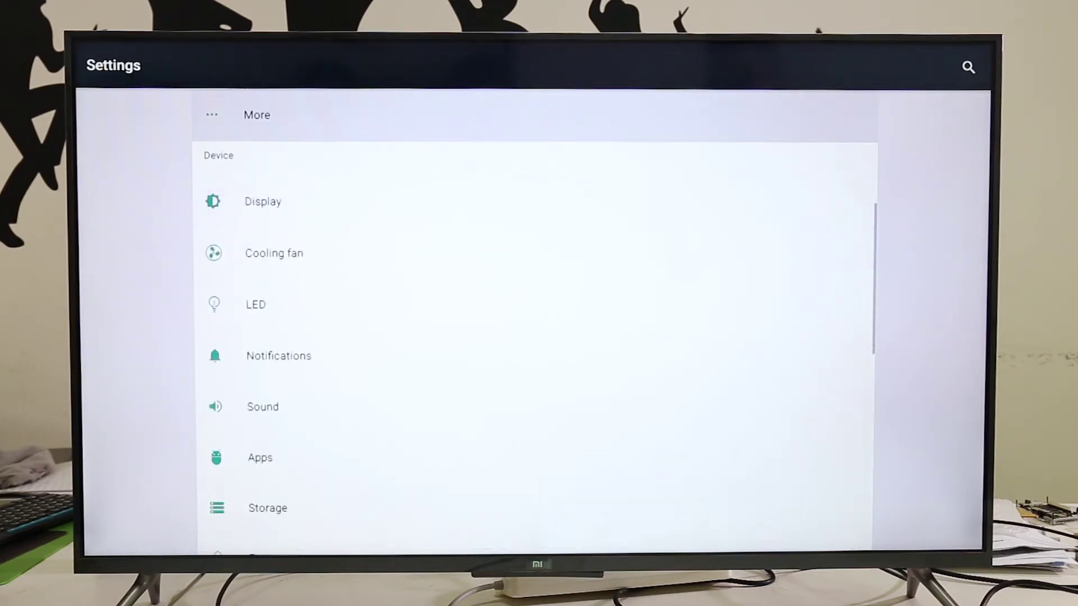
key("Down")
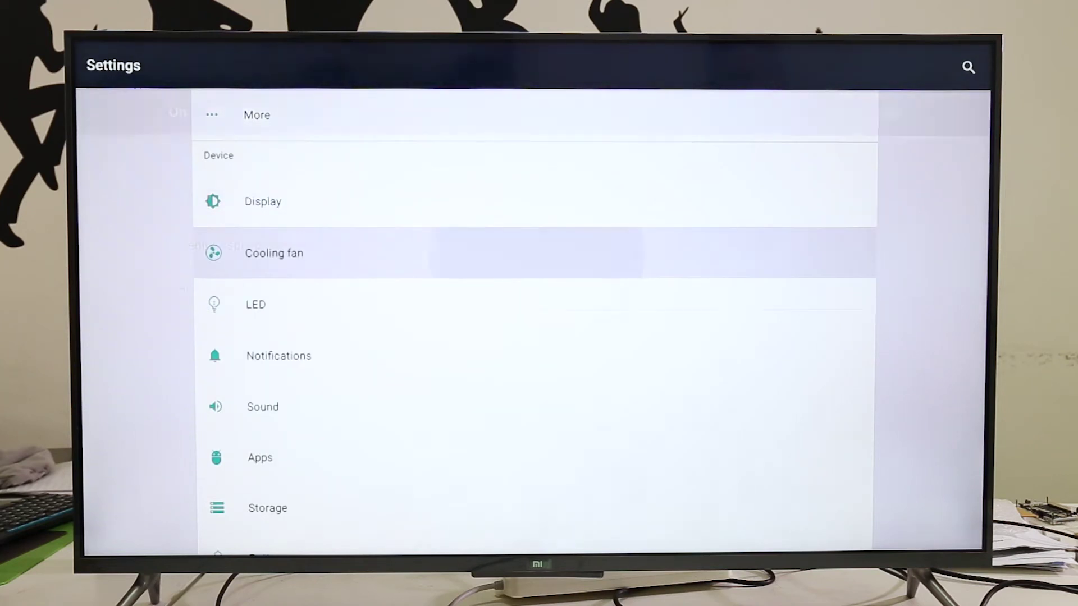
key("Return")
Set the fan to Medium speed, then back to automatic speed control, and leave the page
key("Down")
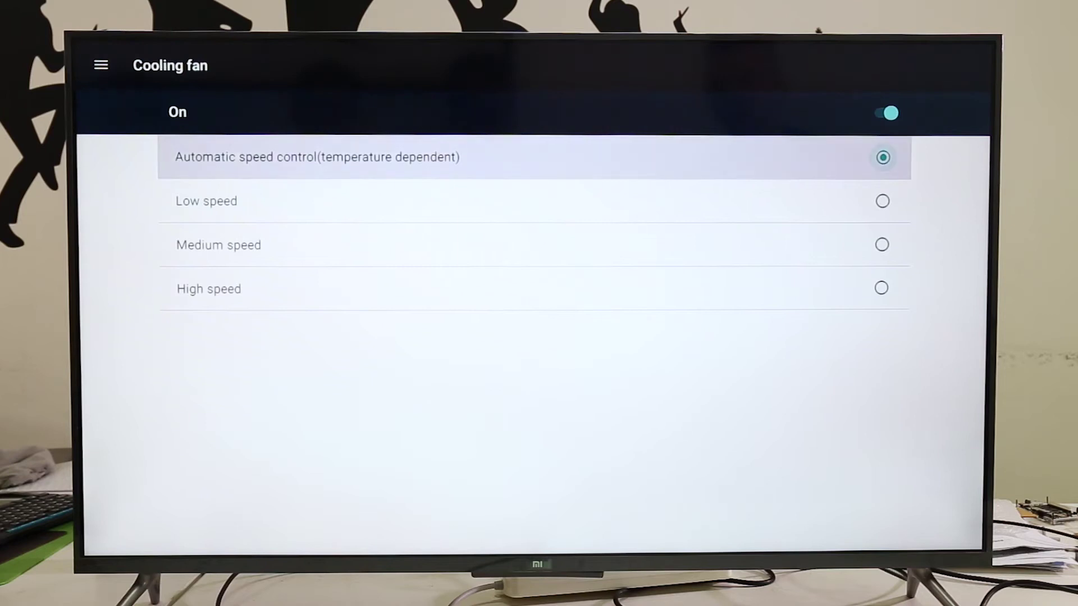
key("Down")
key("Down")
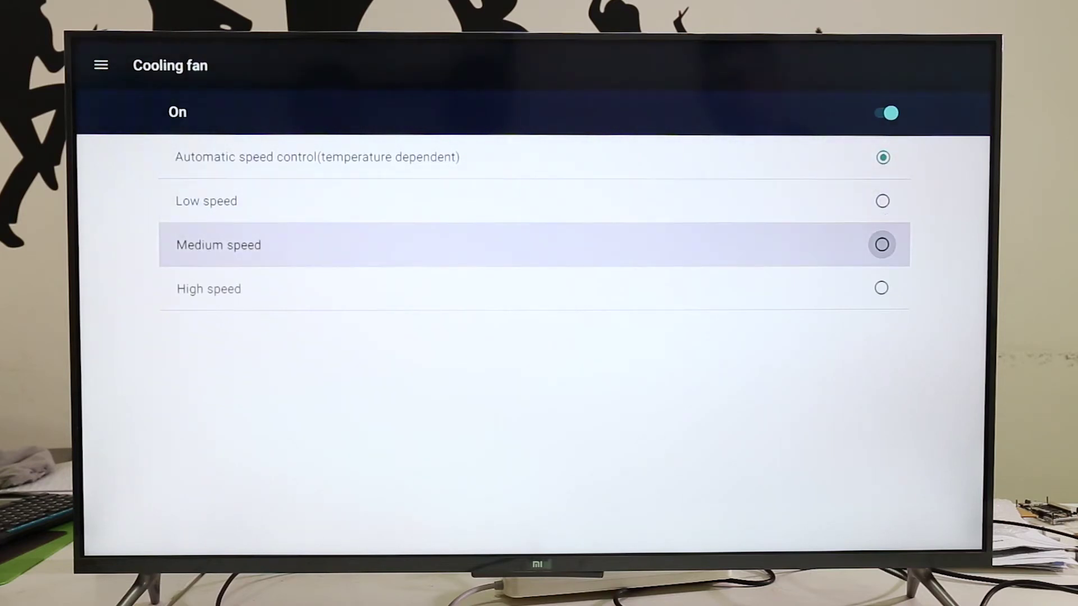
key("Down")
key("Up")
key("Return")
key("Up")
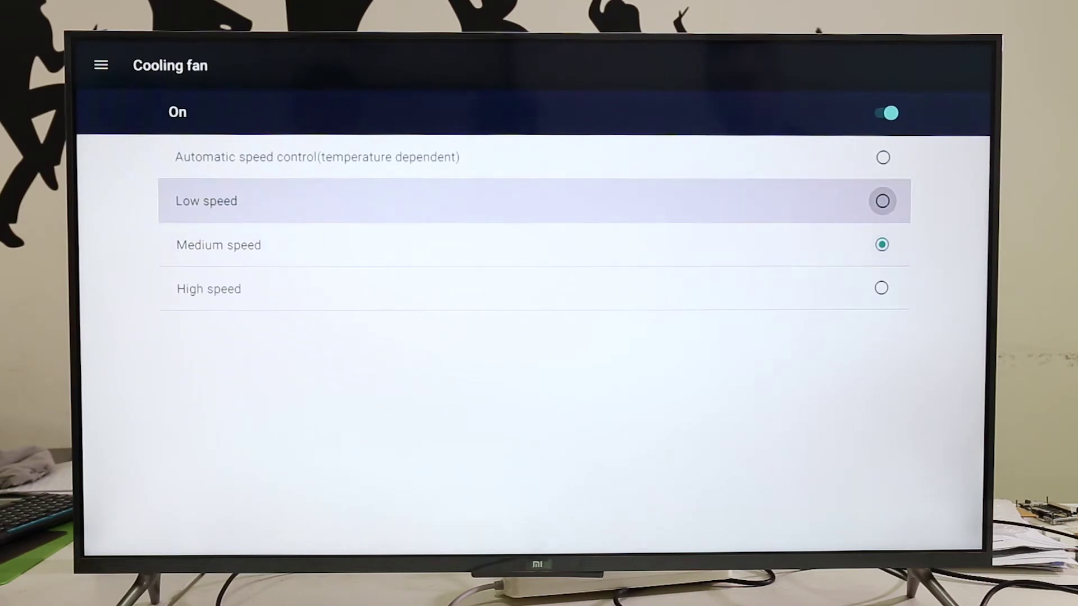
key("Up")
key("Return")
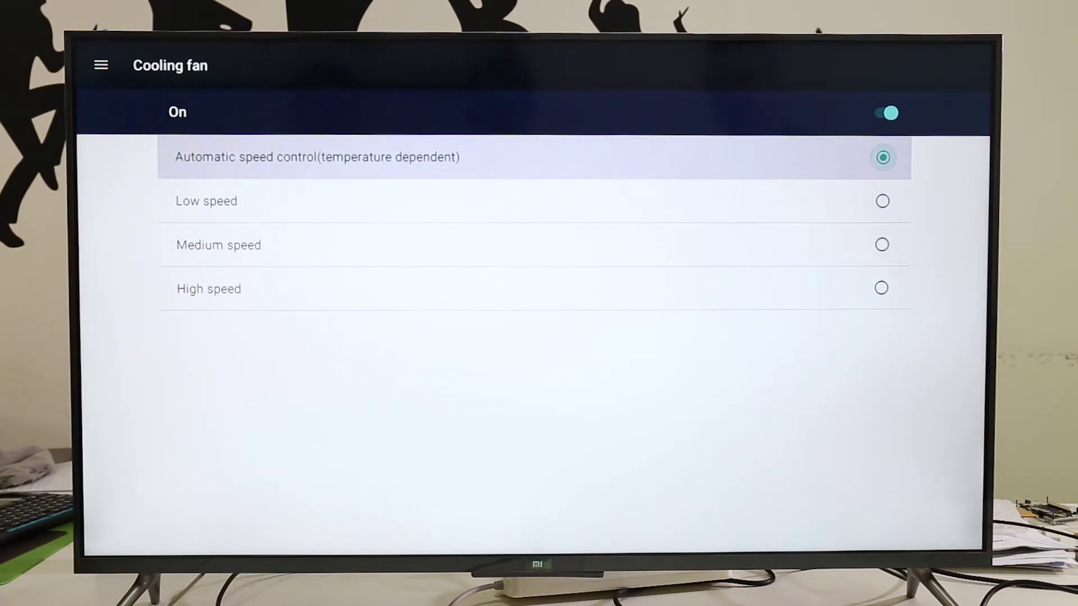
key("Escape")
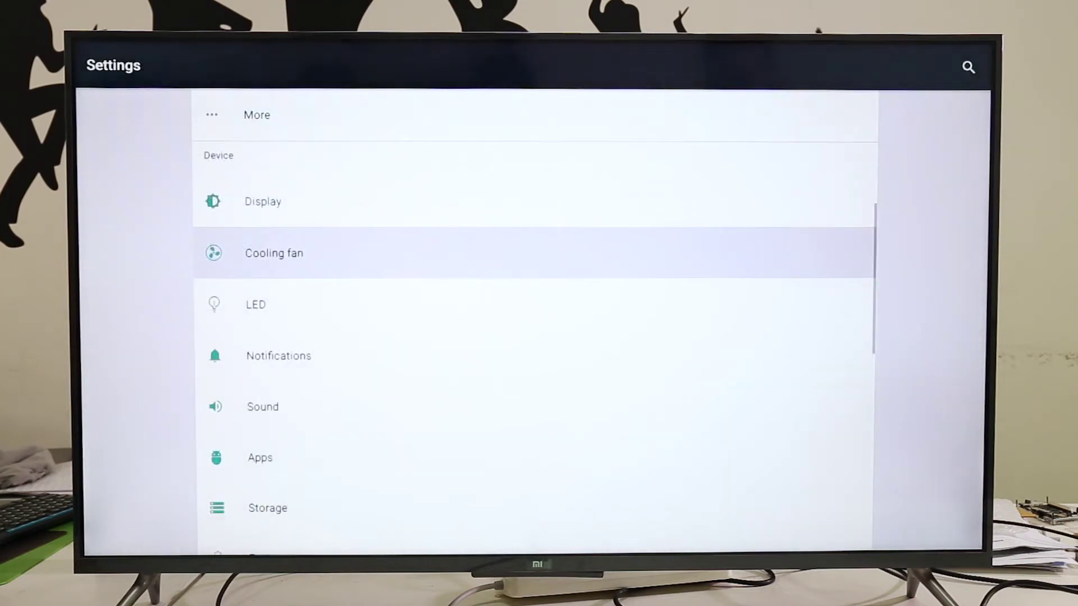
Set the LED to Heartbeat, then Breathe mode, and return to the Settings list
key("Down")
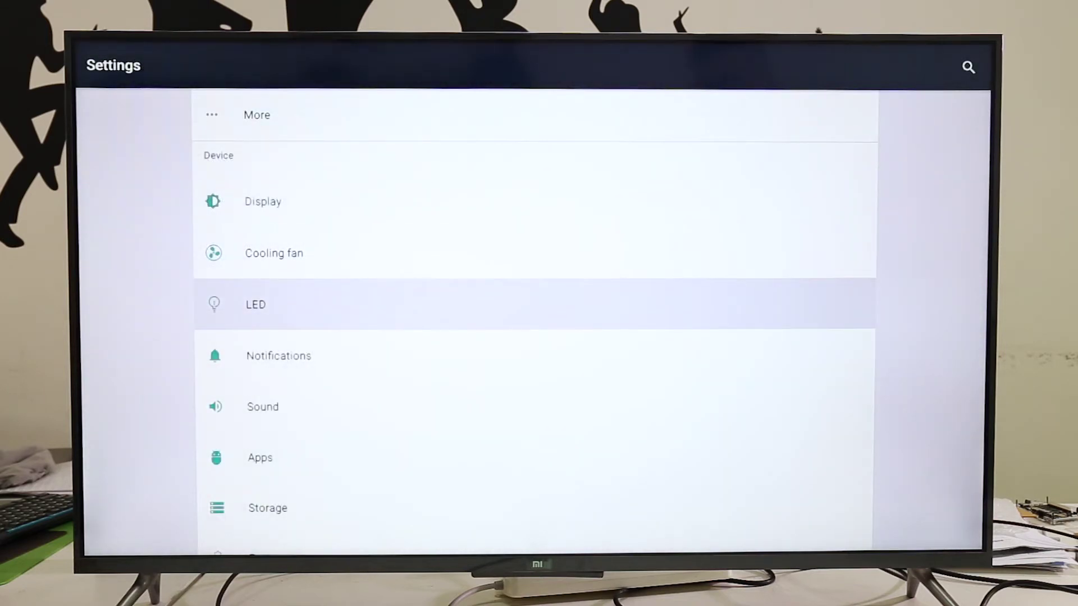
key("Return")
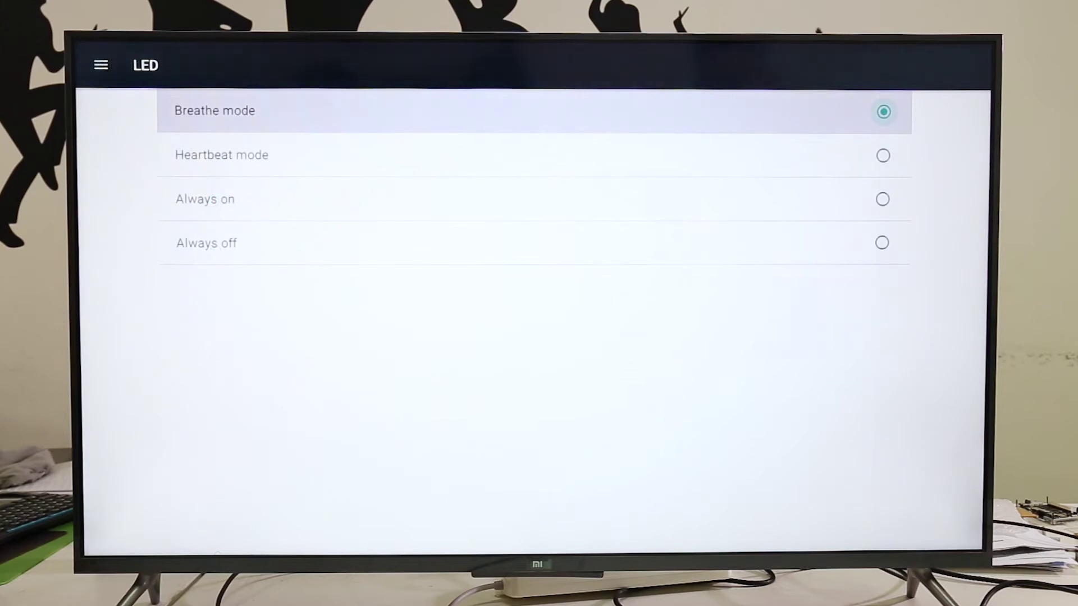
key("Down")
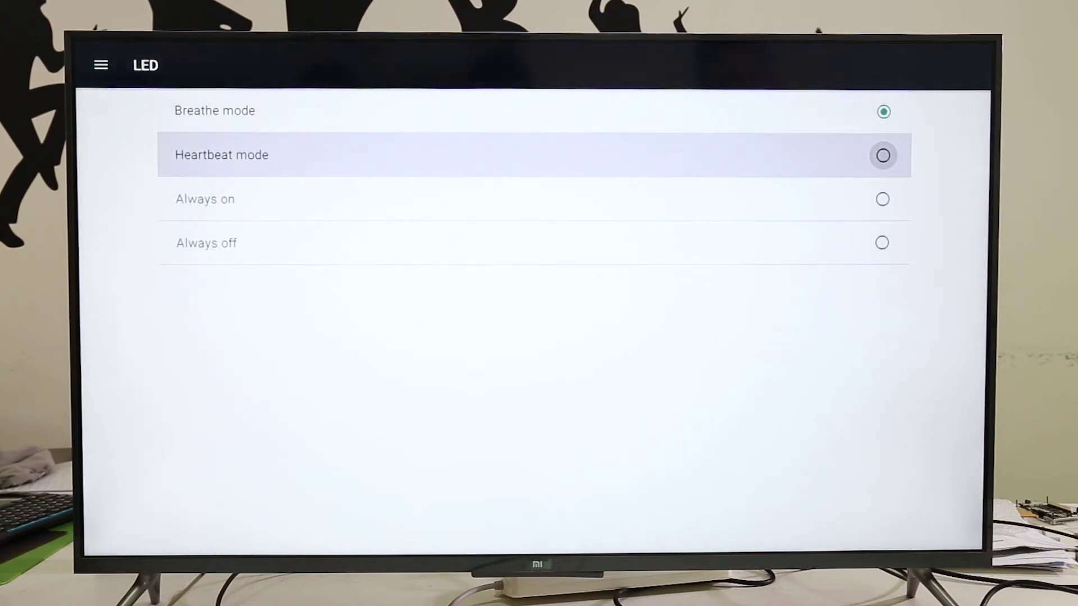
key("Return")
key("Down")
key("Down")
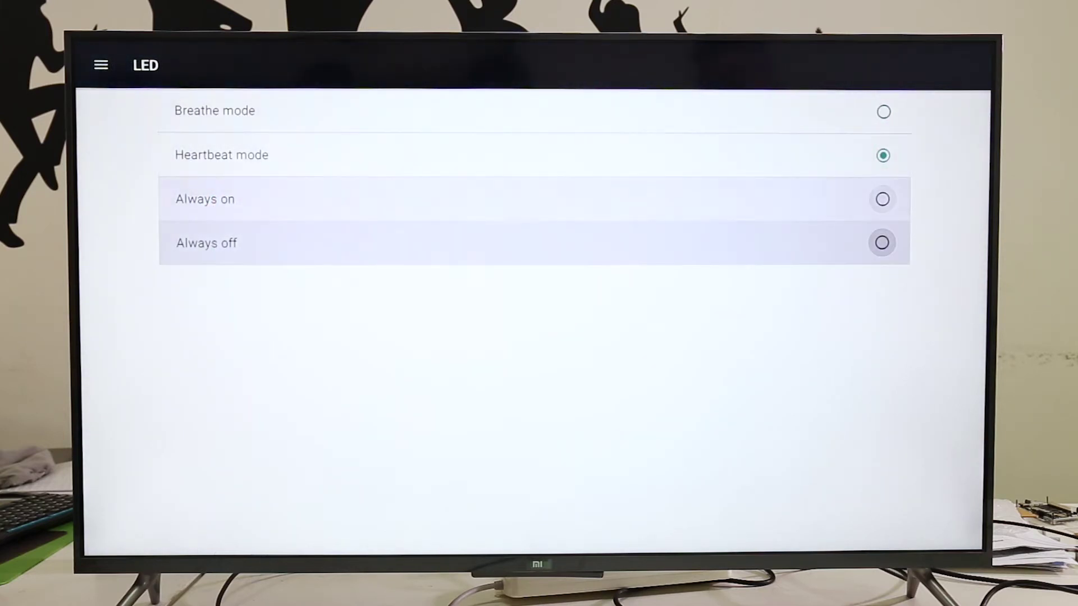
key("Up")
key("Up")
key("Up")
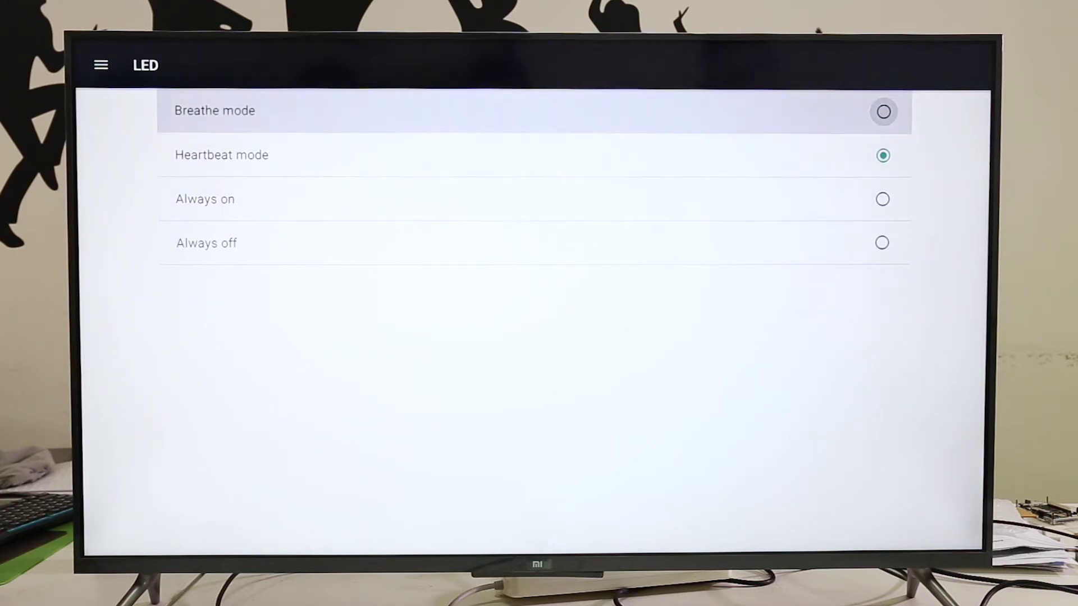
key("Return")
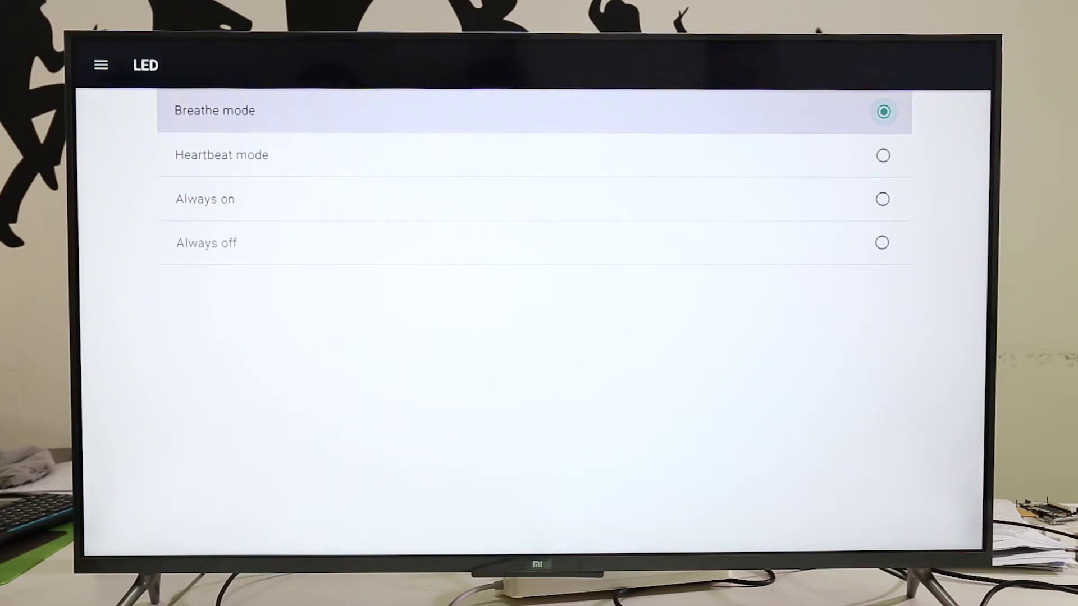
key("Escape")
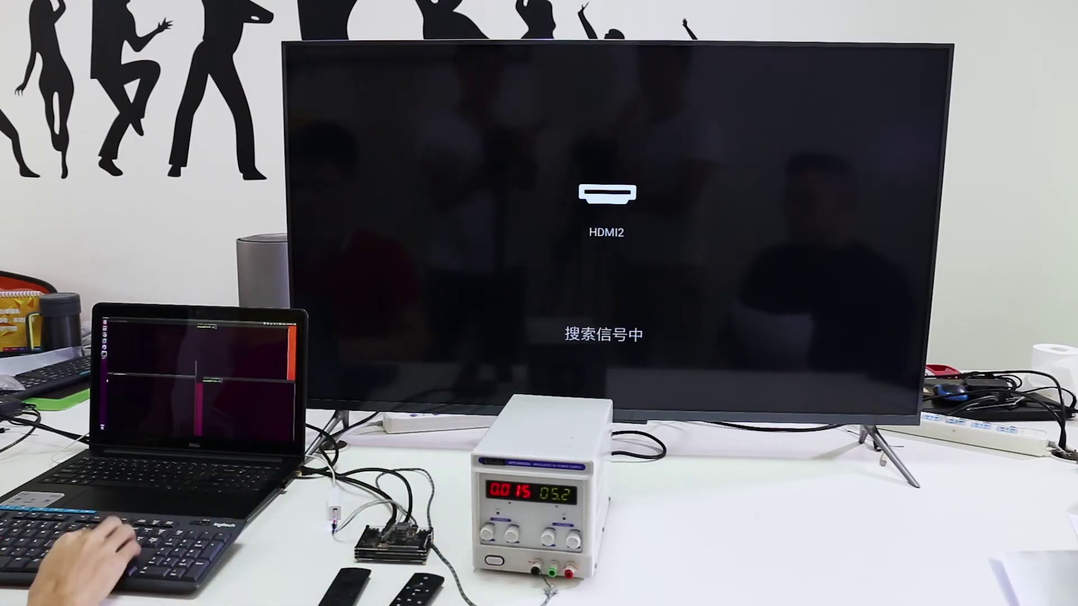
Launch the kermit serial console and interrupt autoboot at the bootloader prompt
key("Return")
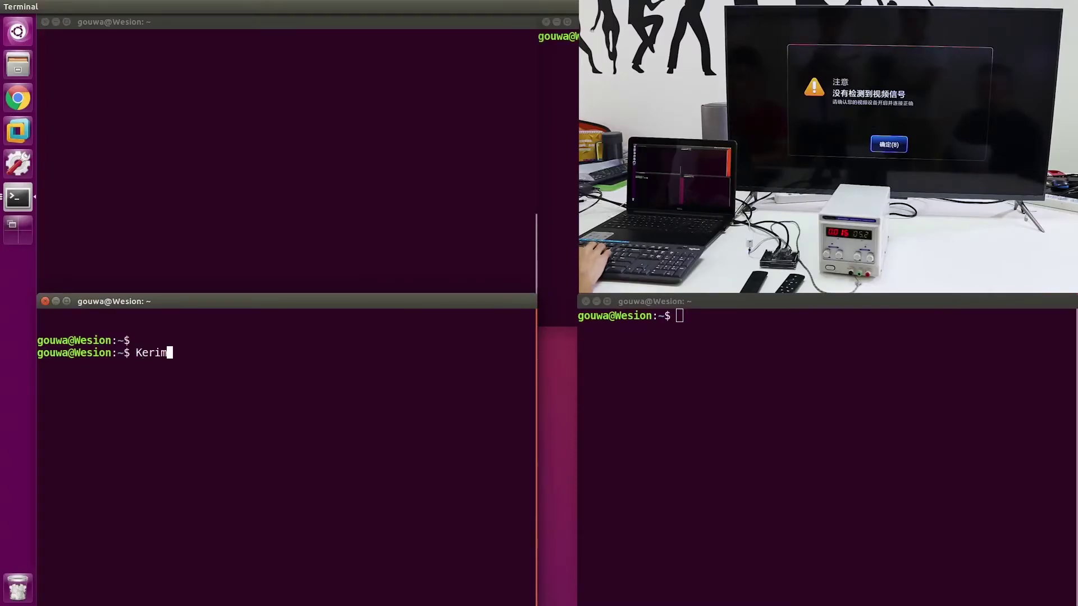
key("BackSpace")
key("BackSpace")
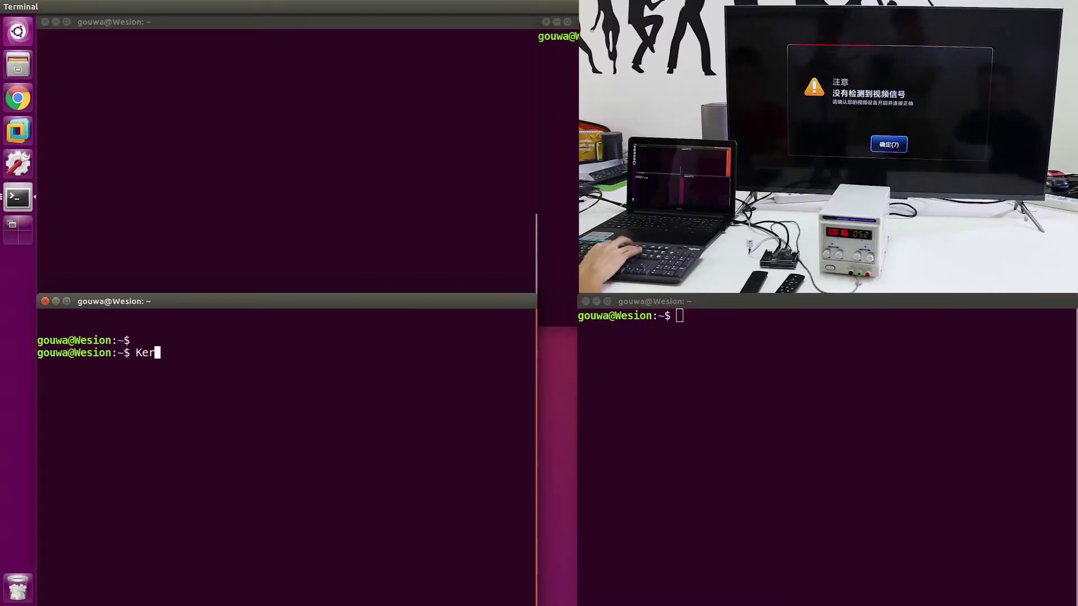
type("mit")
key("Return")
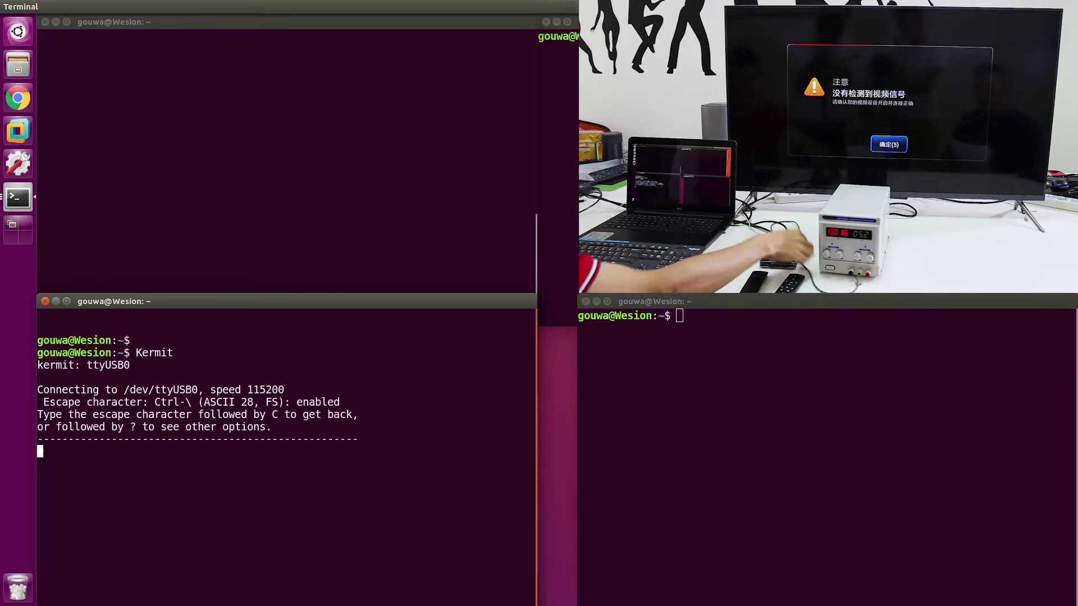
key("Return")
key("Return")
key("Return")
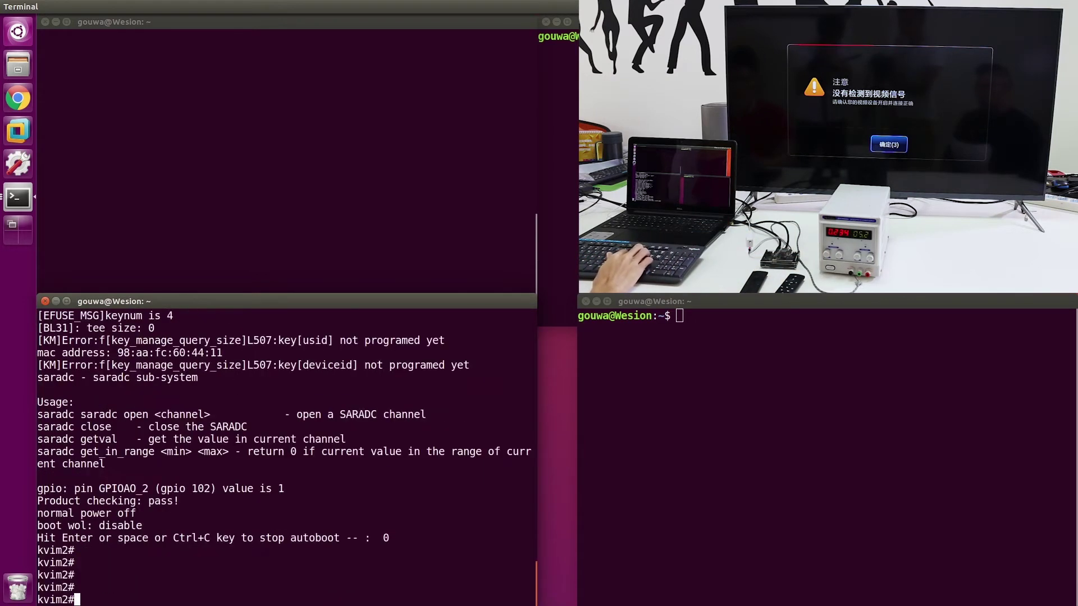
key("Return")
key("Return")
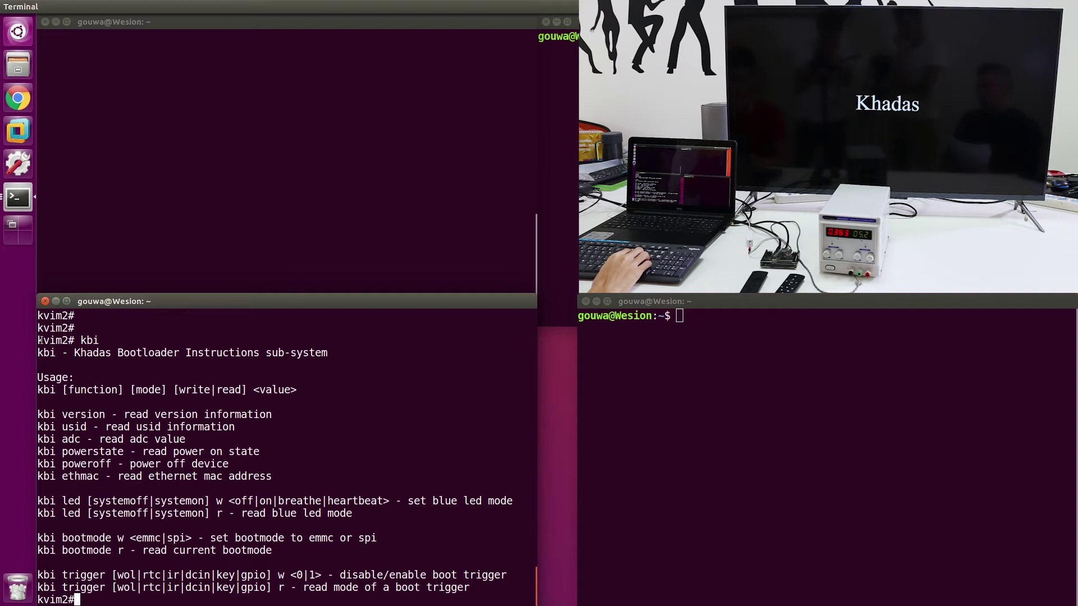
List the kbi help and read the IR boot trigger setting with 'kbi trigger ir r'
left_click_drag(39, 340, 34, 599)
left_click(359, 566)
type("kbi trigger i")
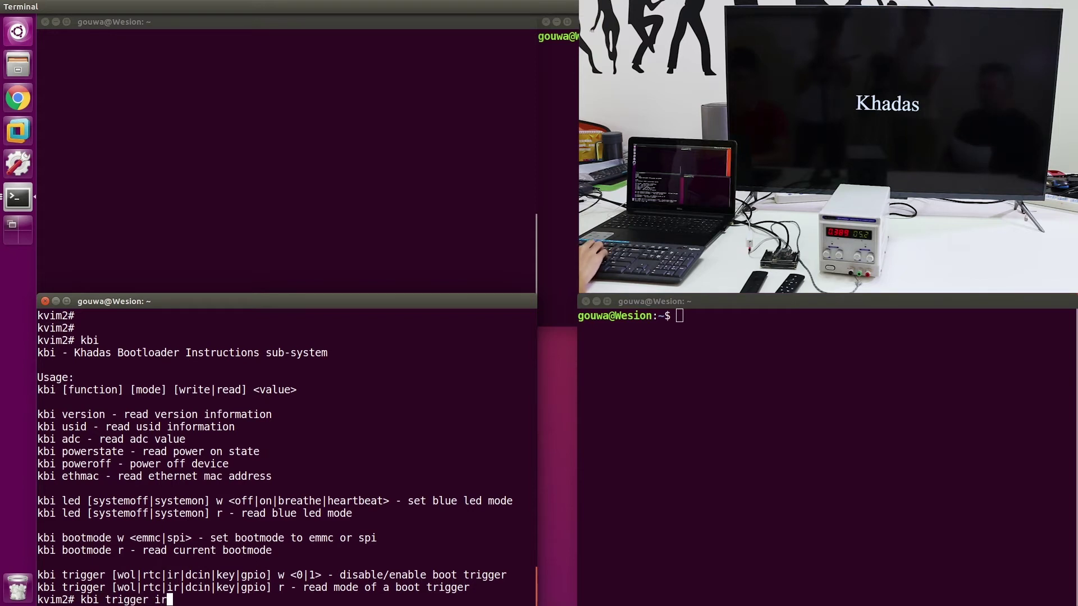
type("r")
key("Return")
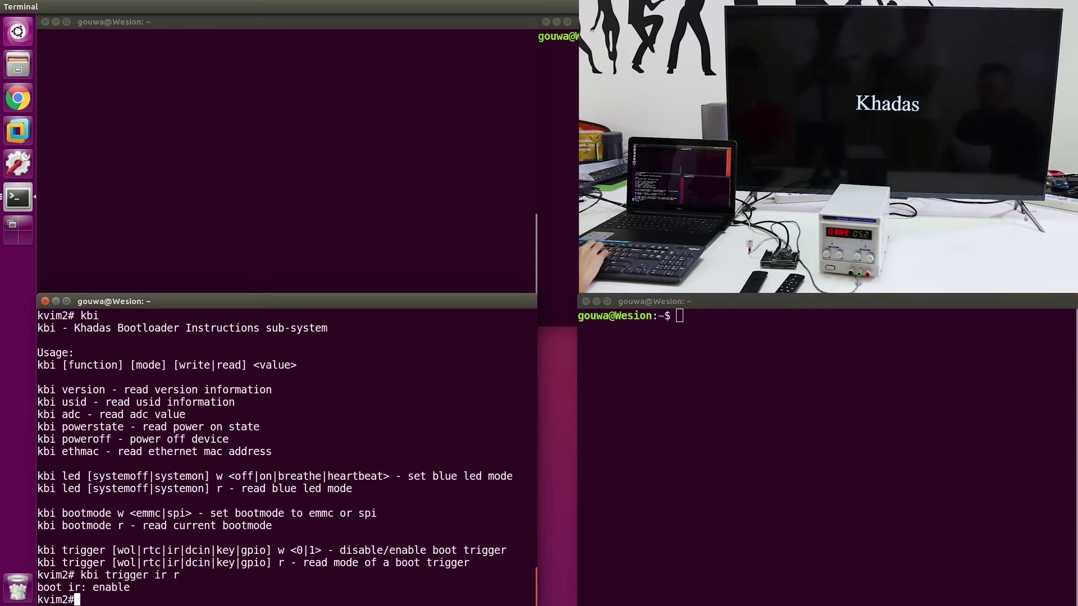
type("kbi powerff")
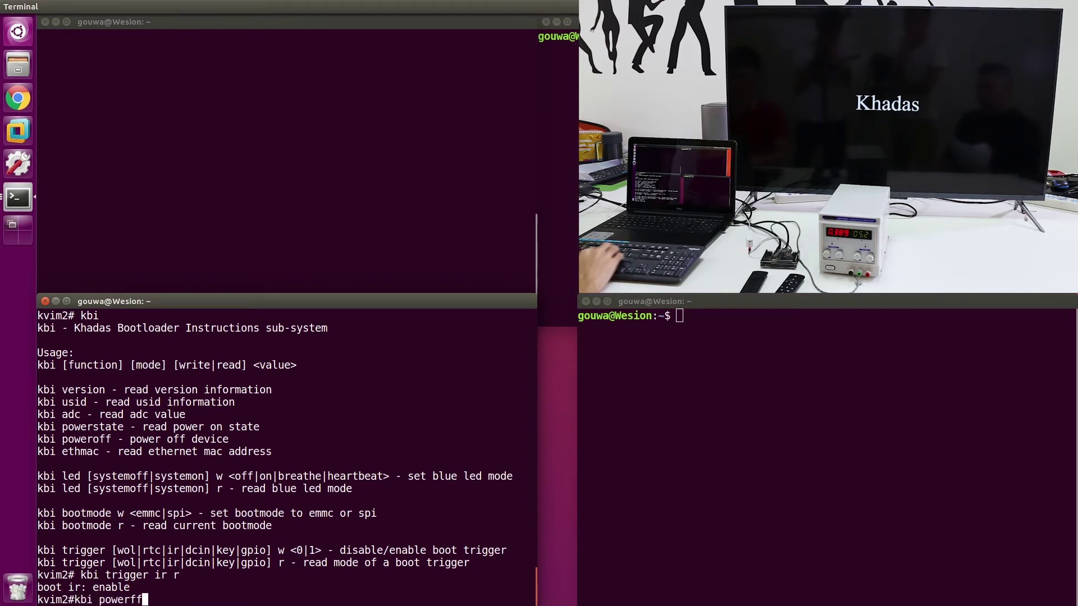
key("BackSpace")
key("BackSpace")
type("off")
Run 'kbi poweroff', then halt autoboot again after the board restarts
key("Return")
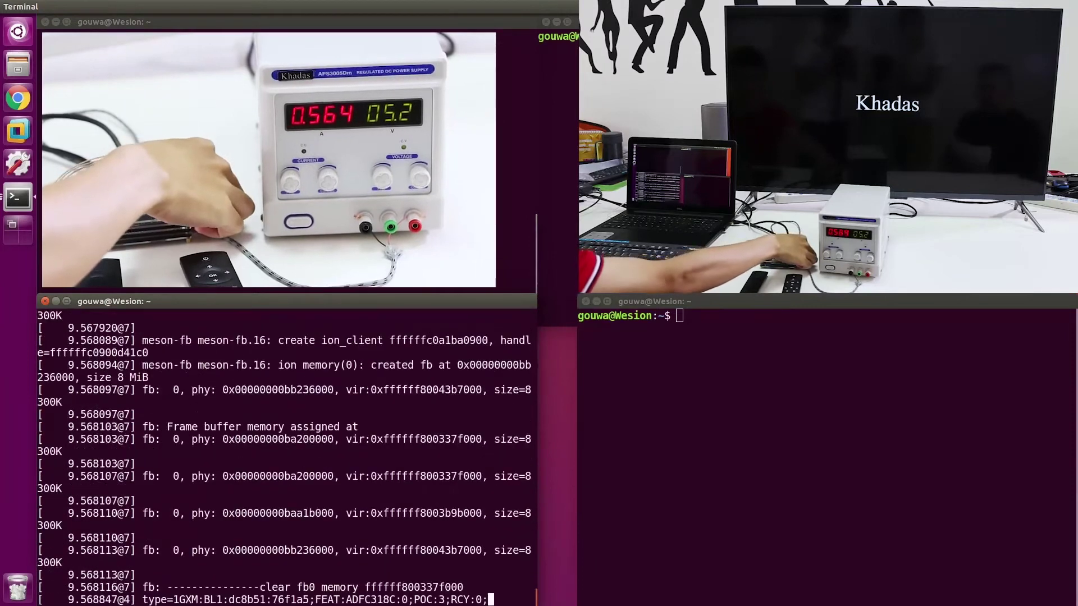
key("Return")
key("Return")
key("Return")
key("Return")
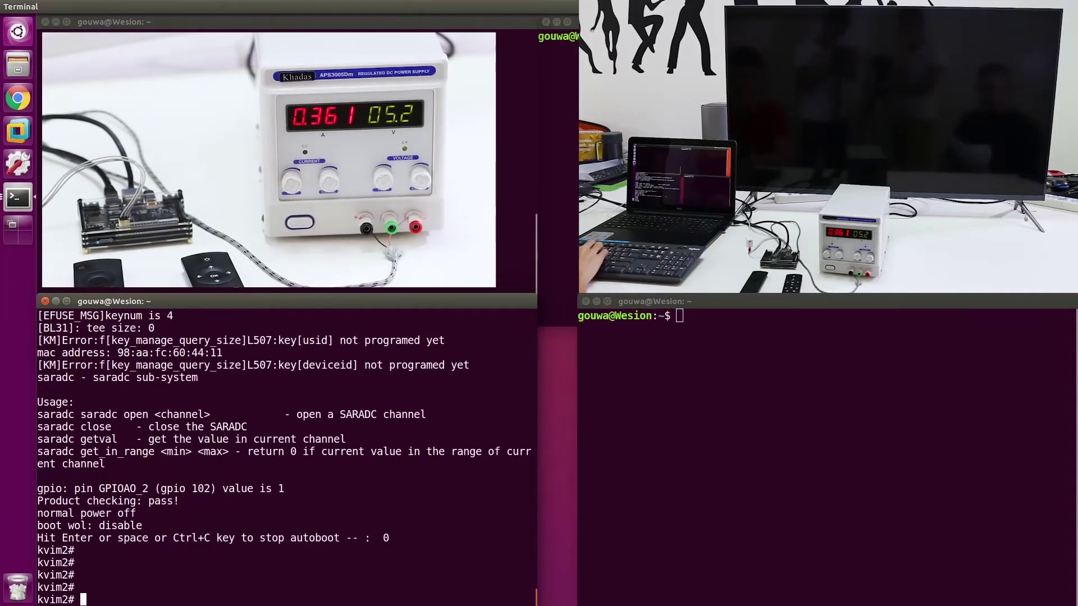
type("j")
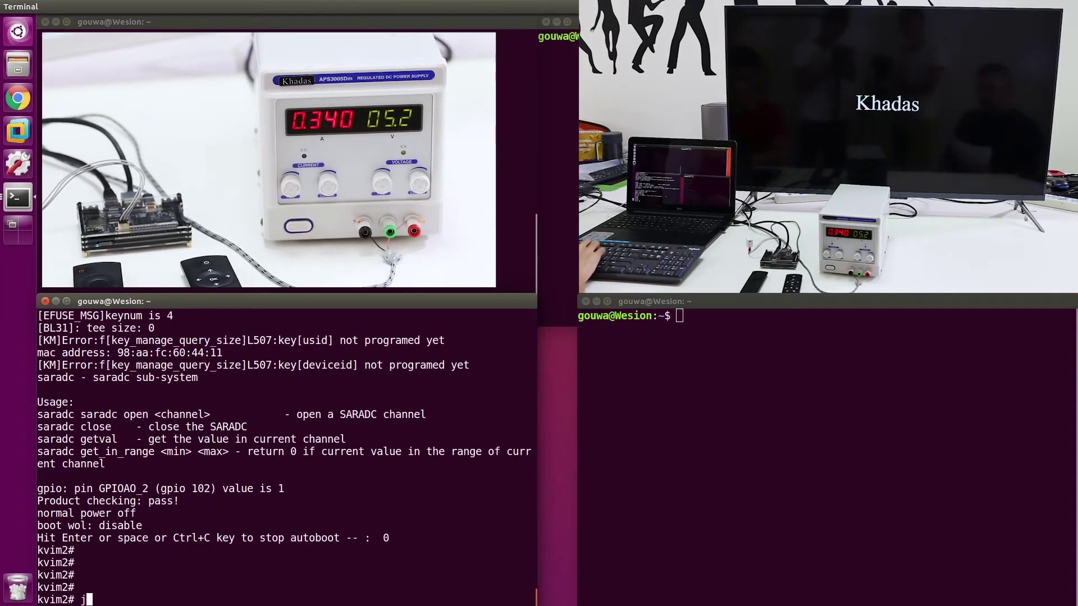
key("BackSpace")
type("kbi ")
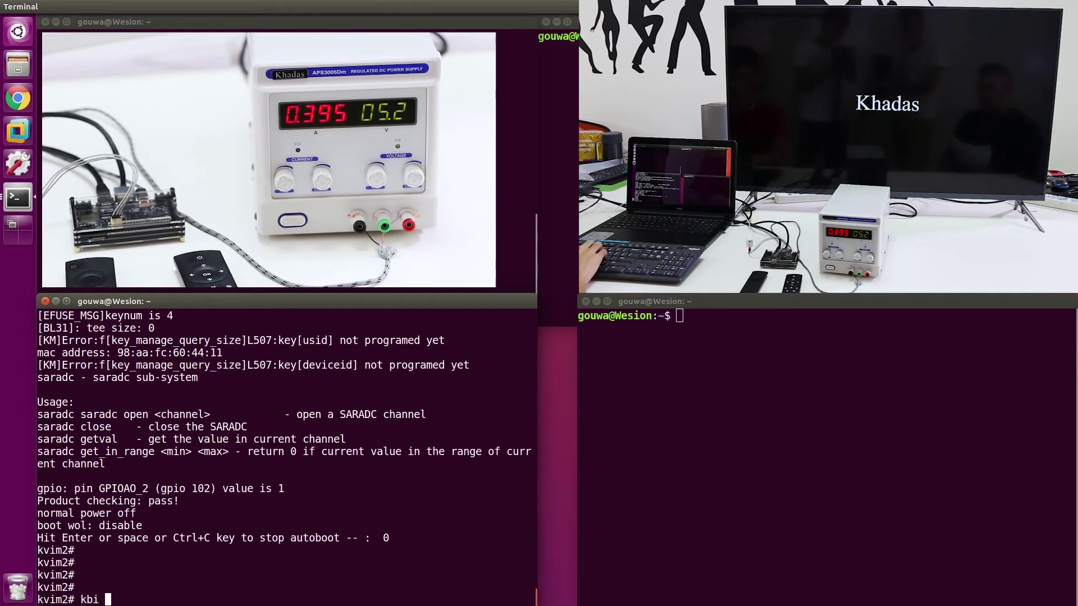
type("trigger i")
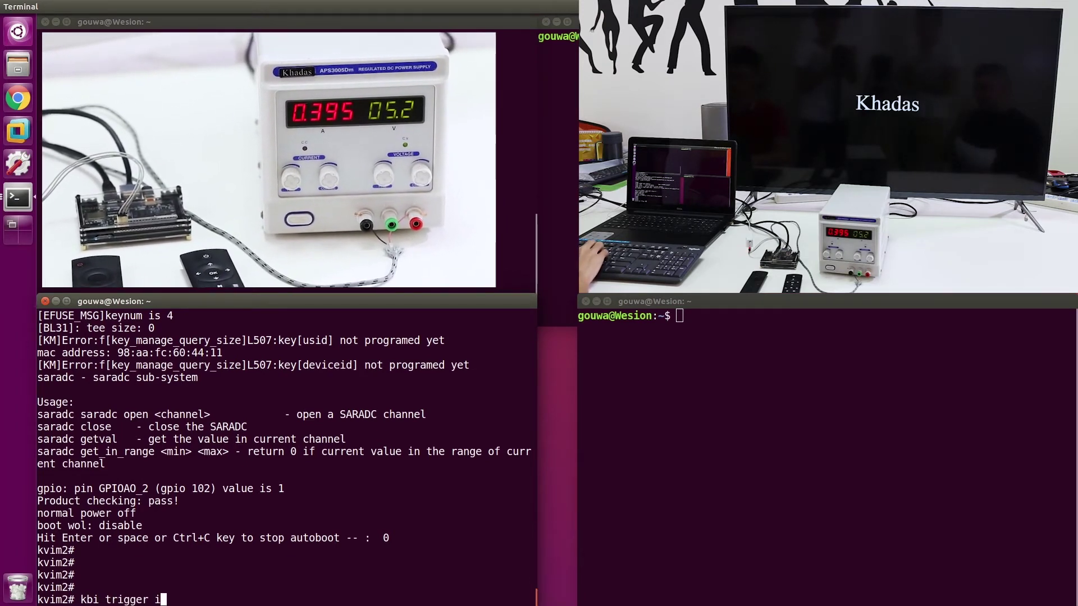
type("r w 0")
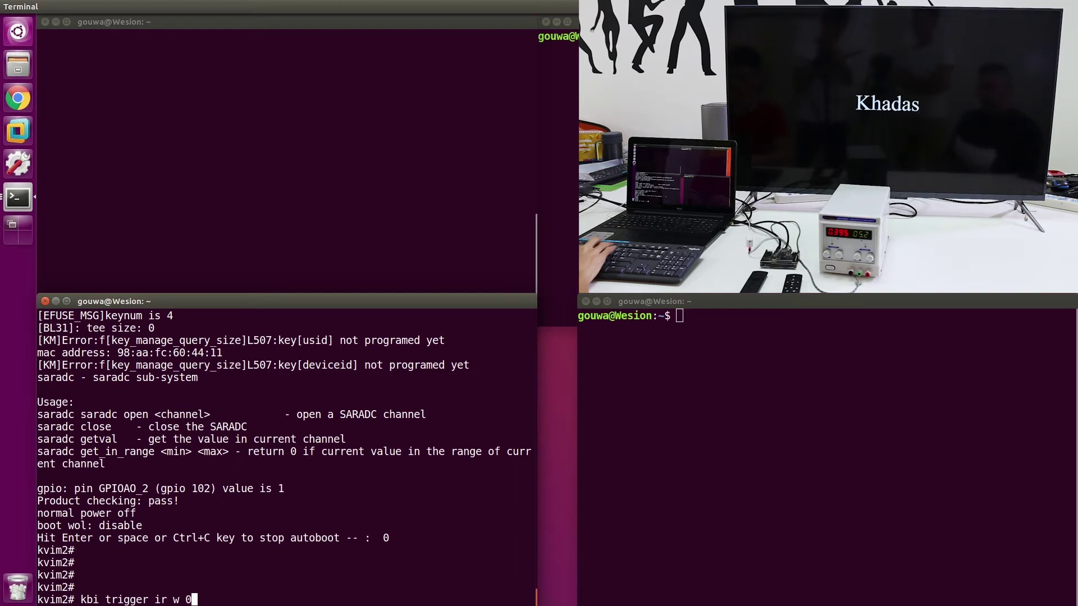
Disable the IR boot trigger with 'kbi trigger ir w 0' and power the board off
key("Return")
type("kbi poweroff")
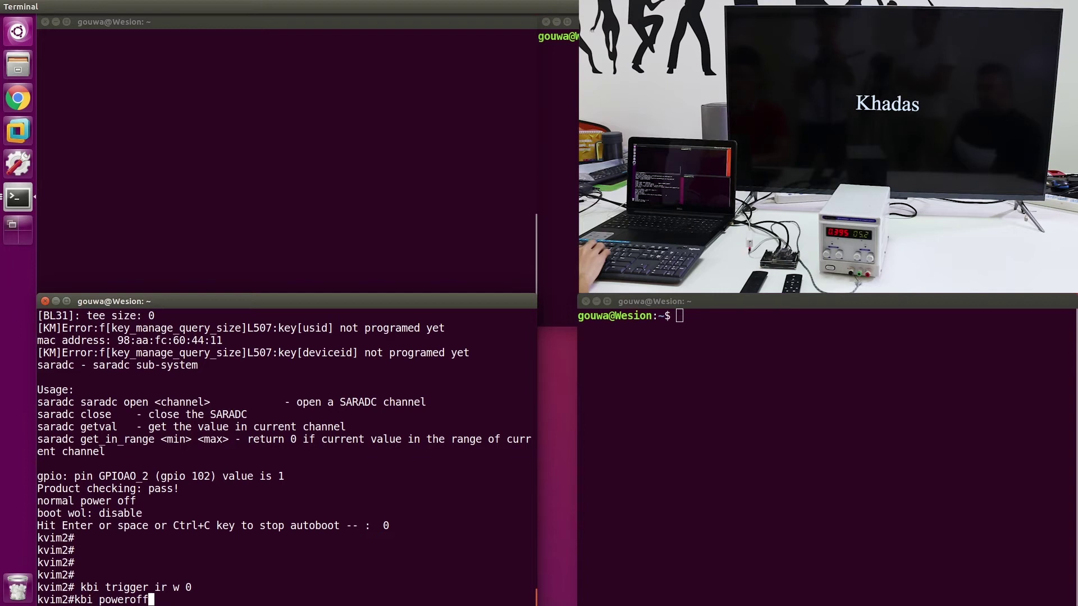
key("Return")
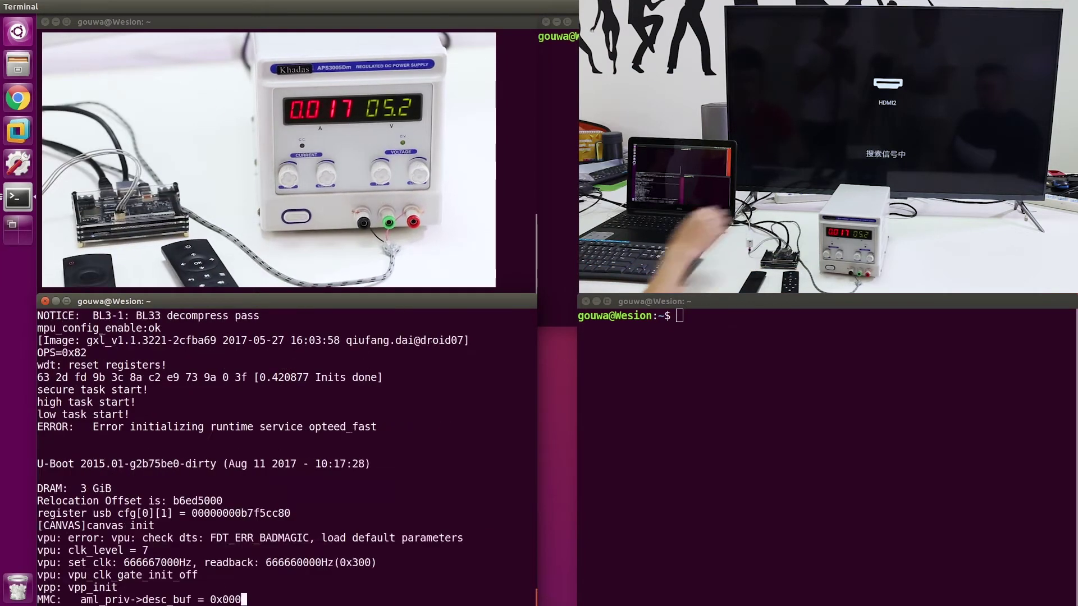
Halt autoboot, enable the Wake-on-LAN boot trigger and read the board's MAC address
key("Return")
key("Return")
key("Return")
type("k")
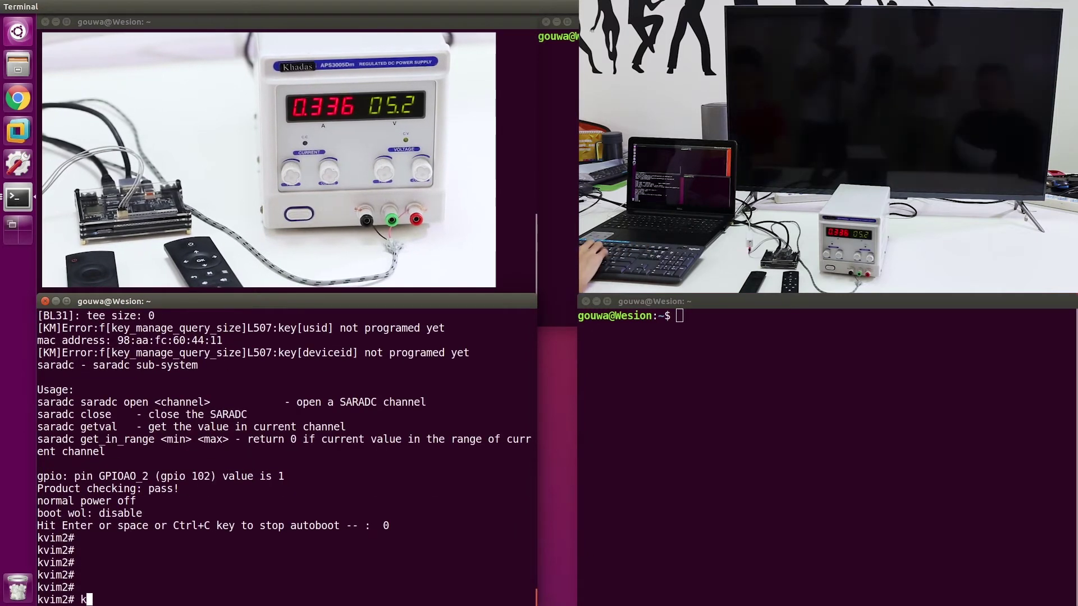
type("bi")
key("Return")
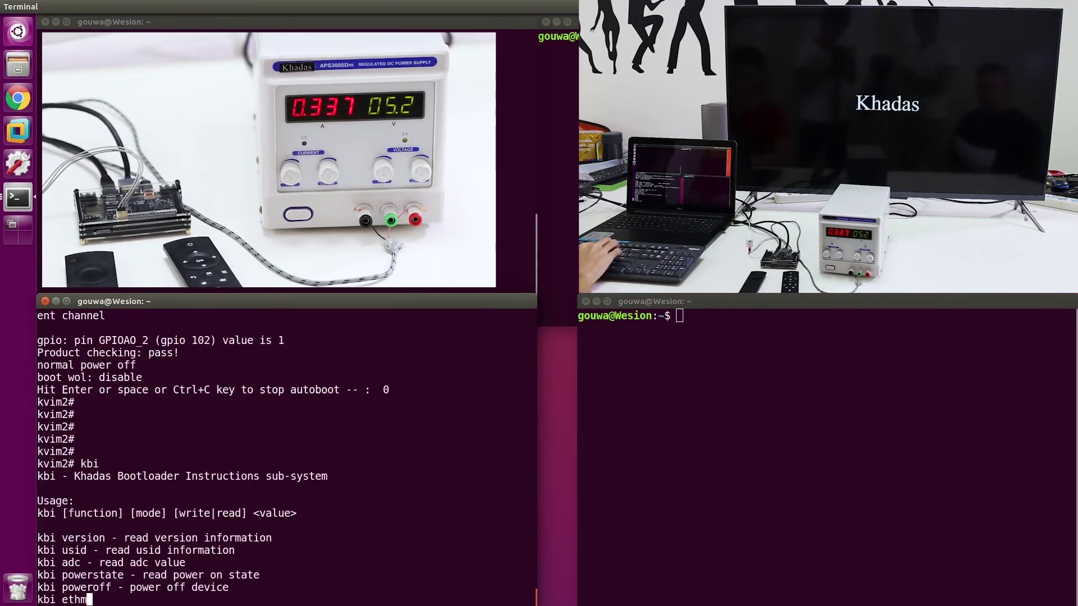
type("kbi tri")
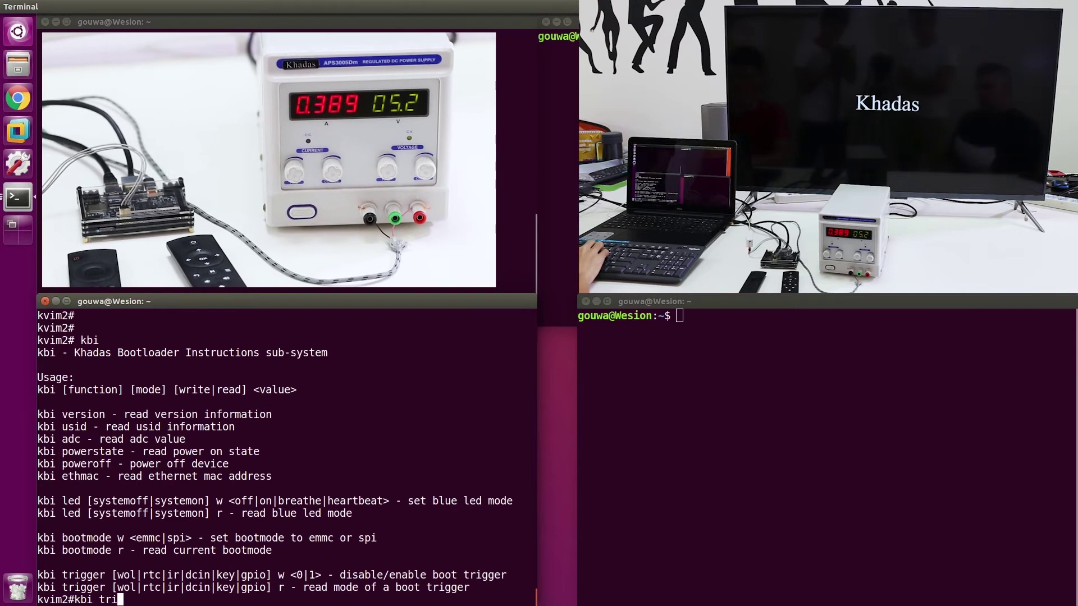
type("gger wol r")
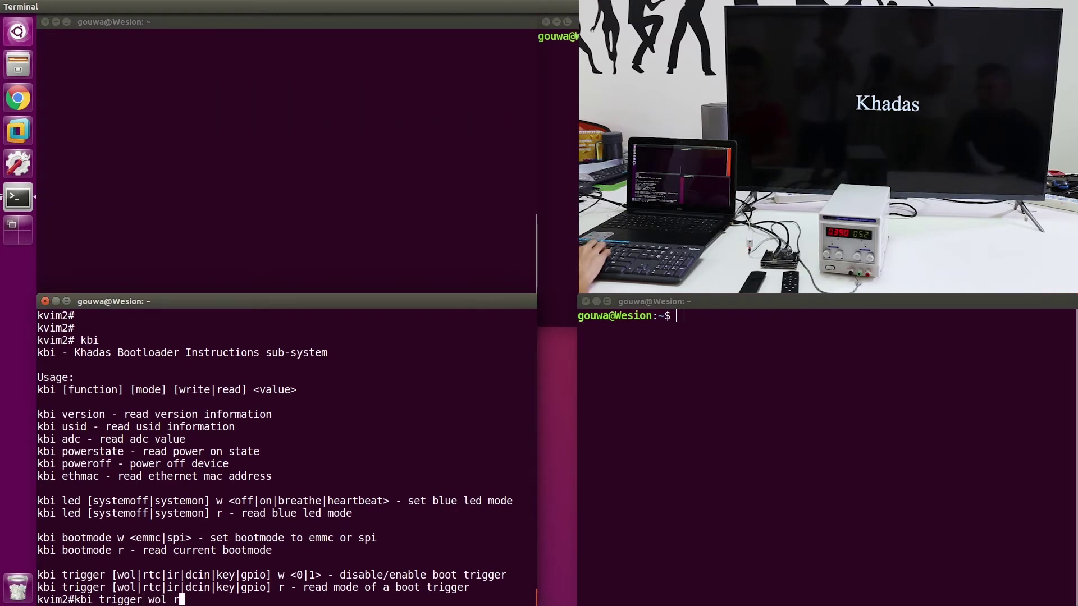
key("Return")
type("kbi ")
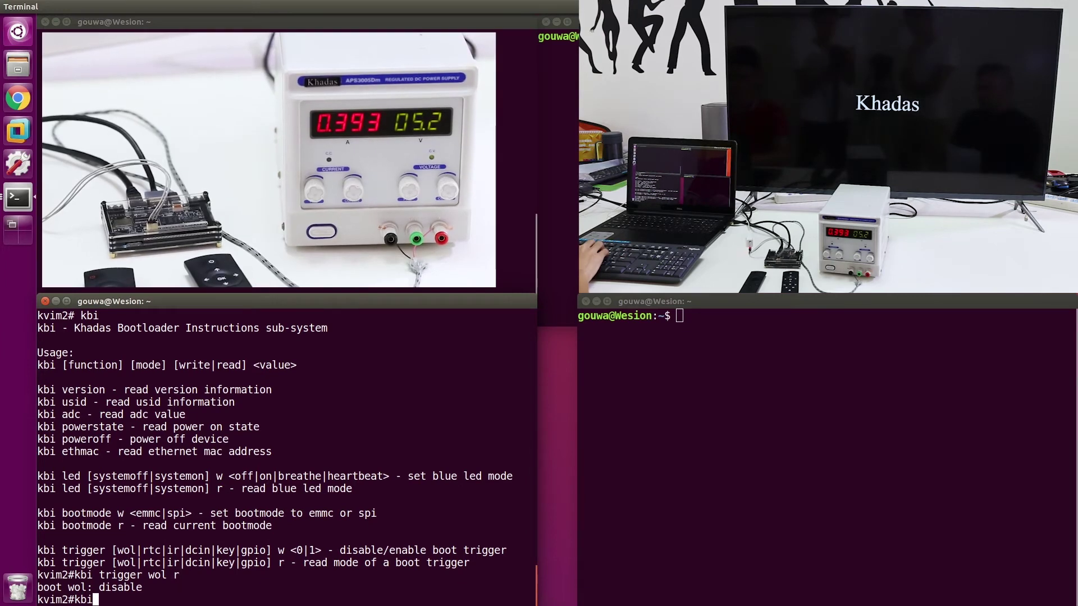
type("trigger w")
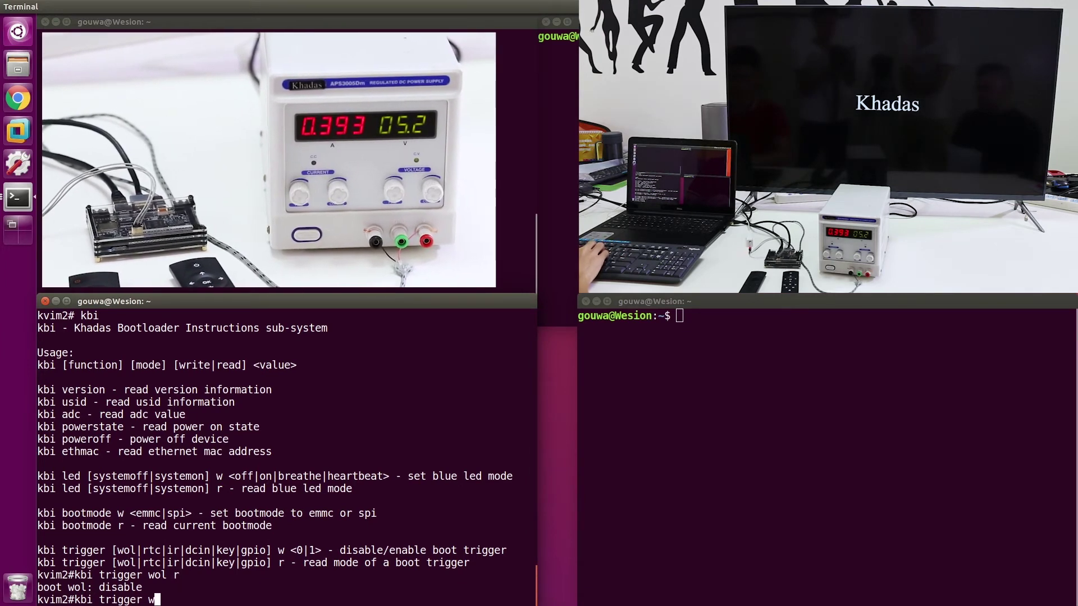
type("ol w")
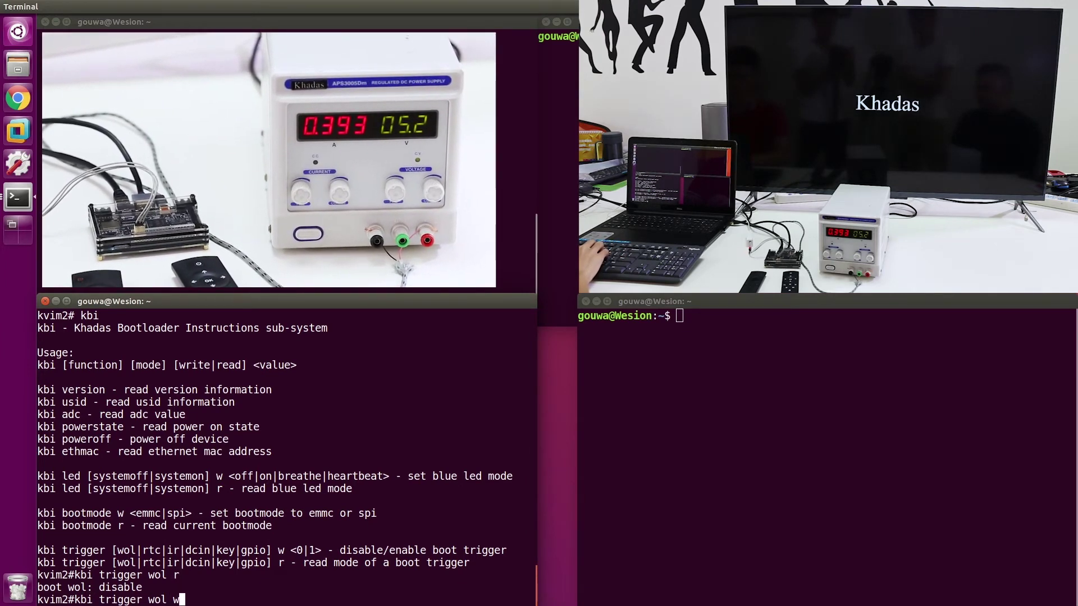
type(" 1")
key("Return")
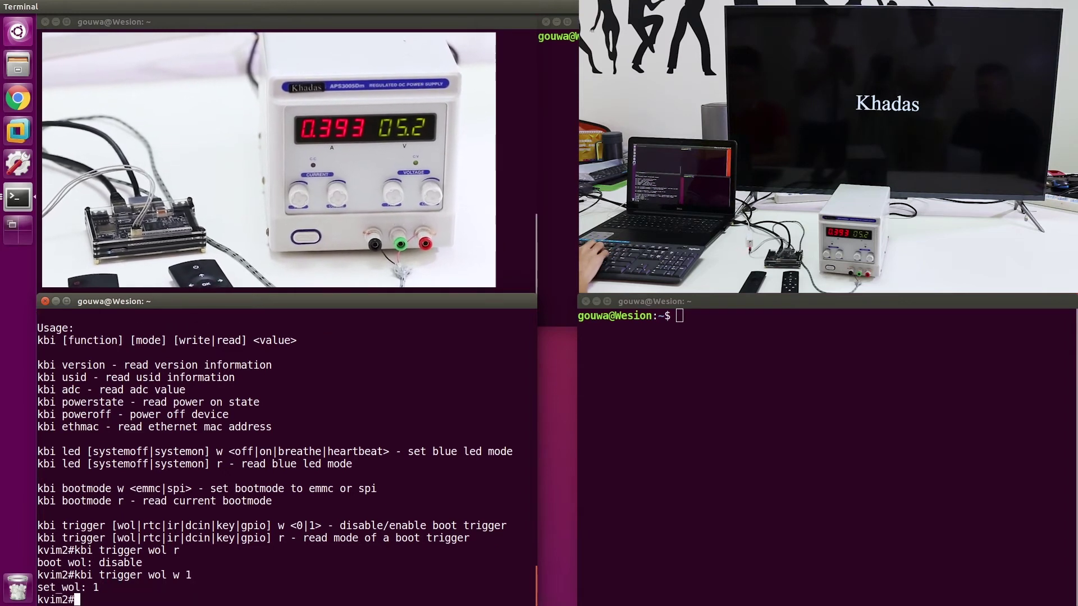
type("kbi ethma")
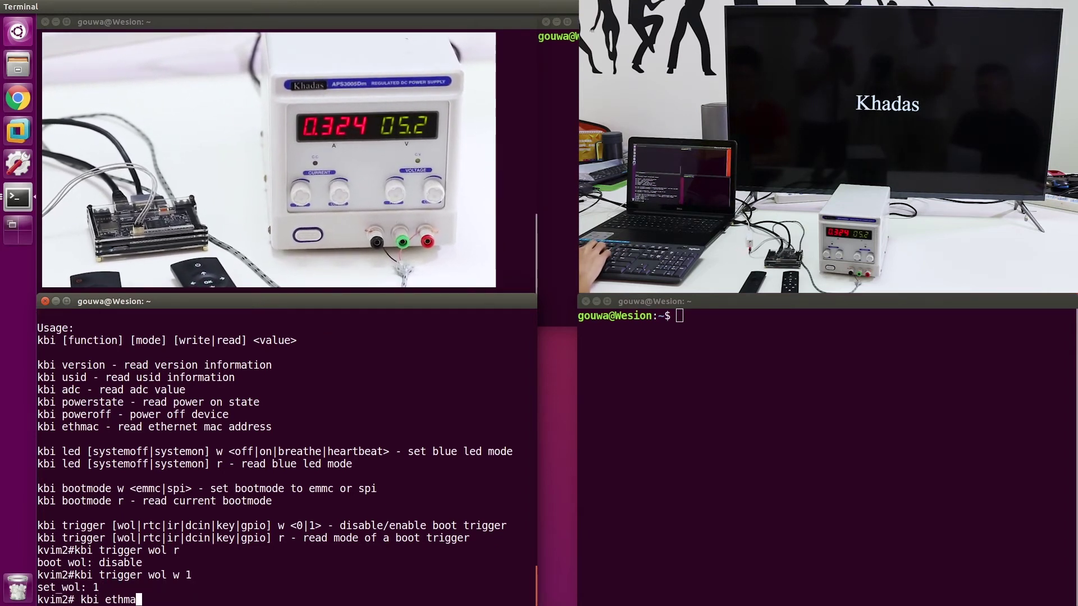
type("c")
key("Return")
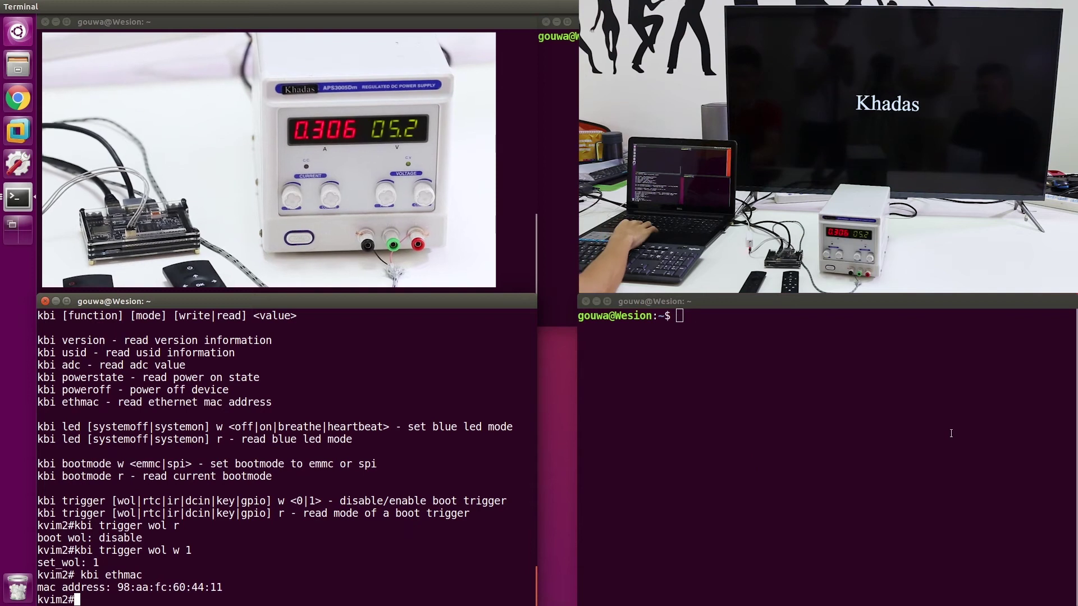
Recall the wakeonlan command with the board's MAC, then run 'kbi poweroff' in the serial console
key("alt+Tab")
key("ctrl+r")
type("wa")
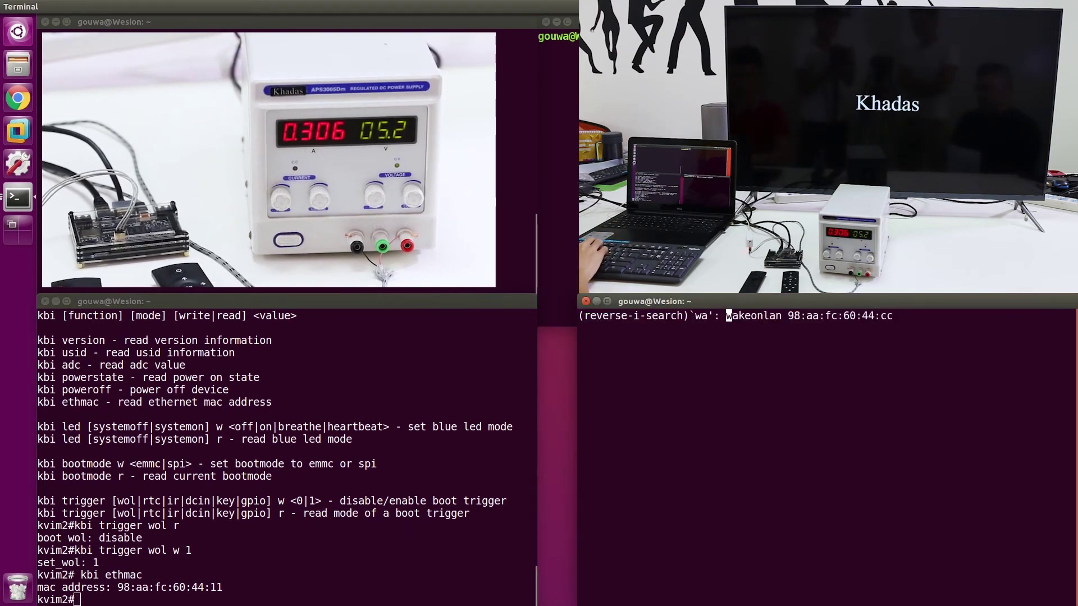
key("Right")
key("BackSpace")
key("BackSpace")
type("c")
key("BackSpace")
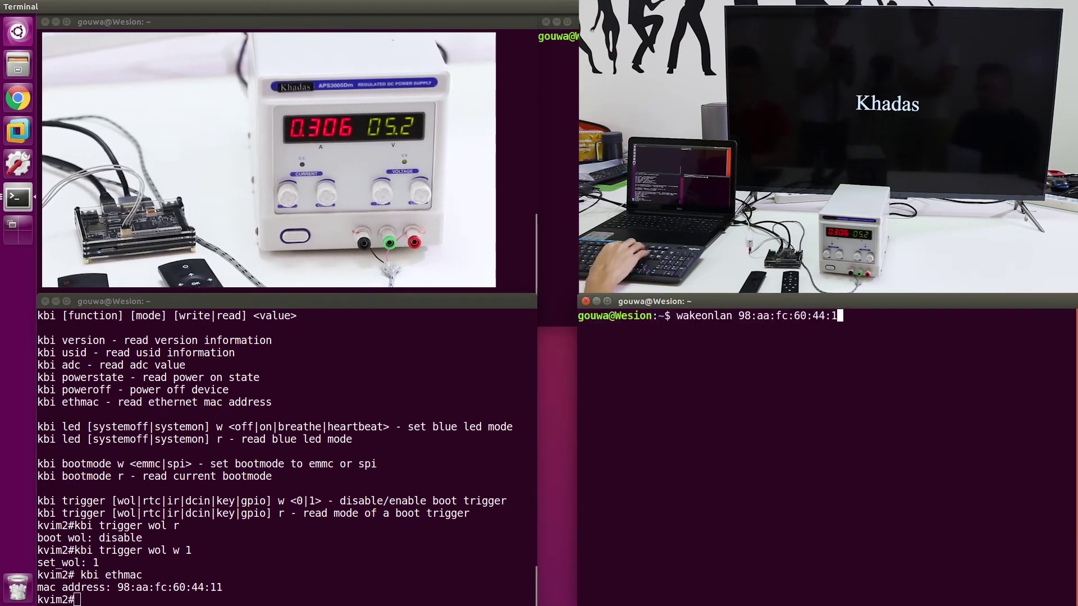
type("11")
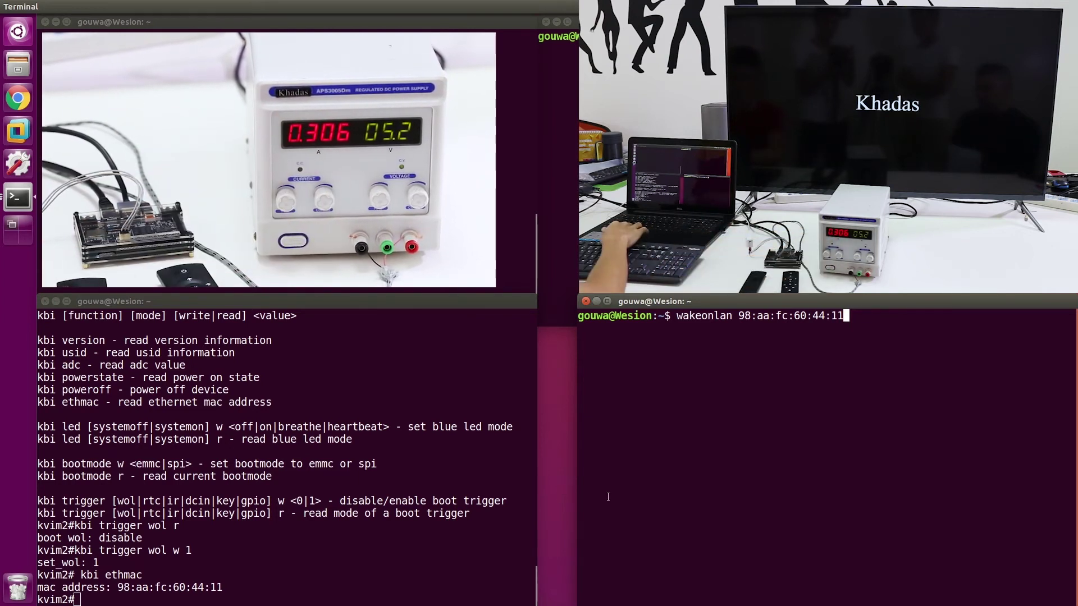
left_click(445, 479)
type("bi p")
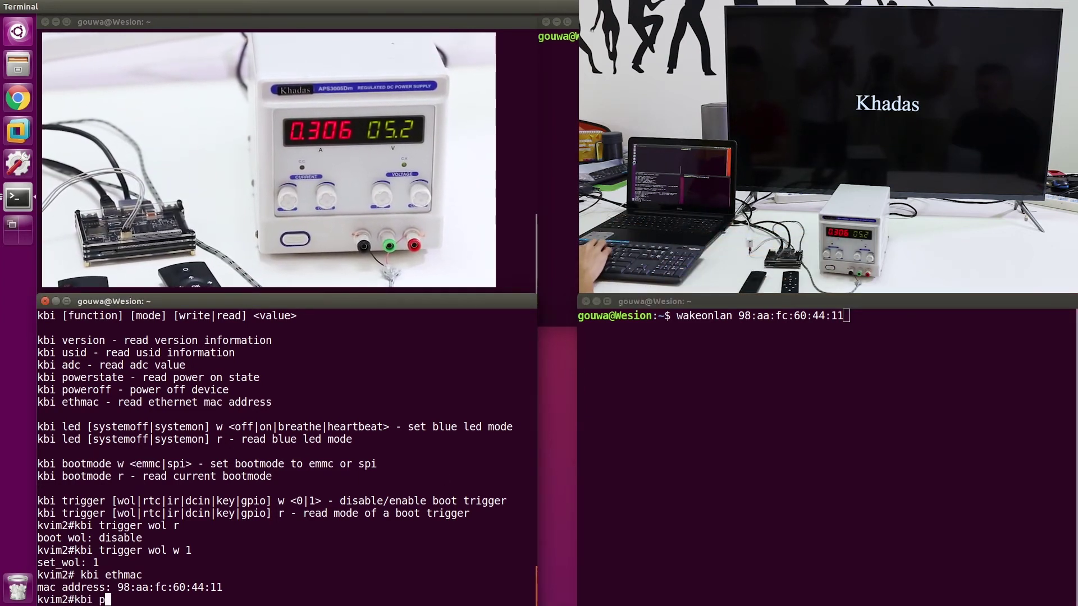
type("oweroff")
key("Return")
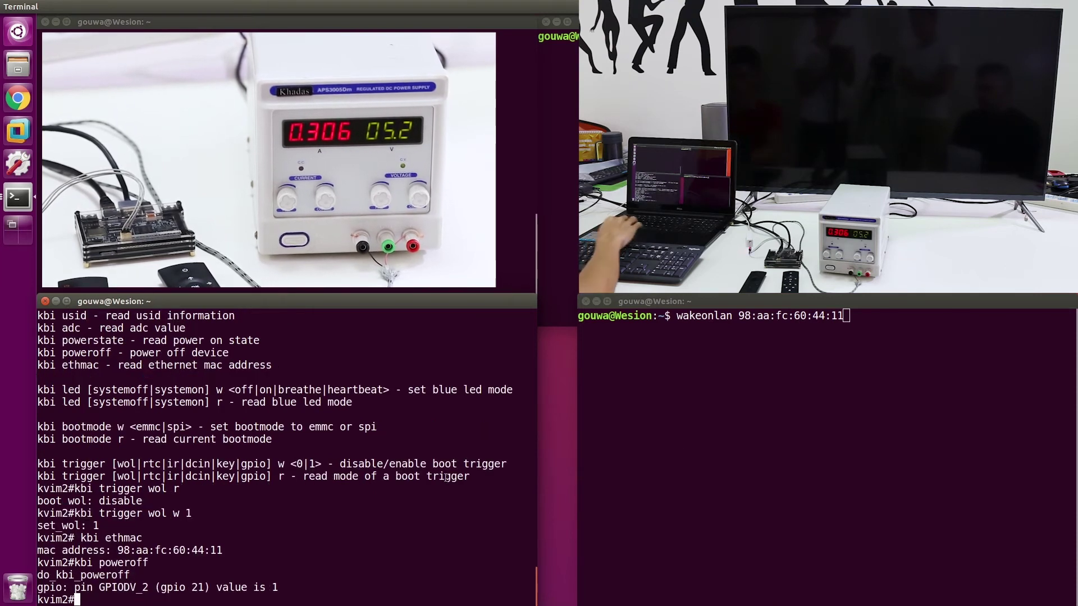
Send the wake-on-LAN packet to 98:aa:fc:60:44:11 and let the board boot Ubuntu MATE
left_click(967, 436)
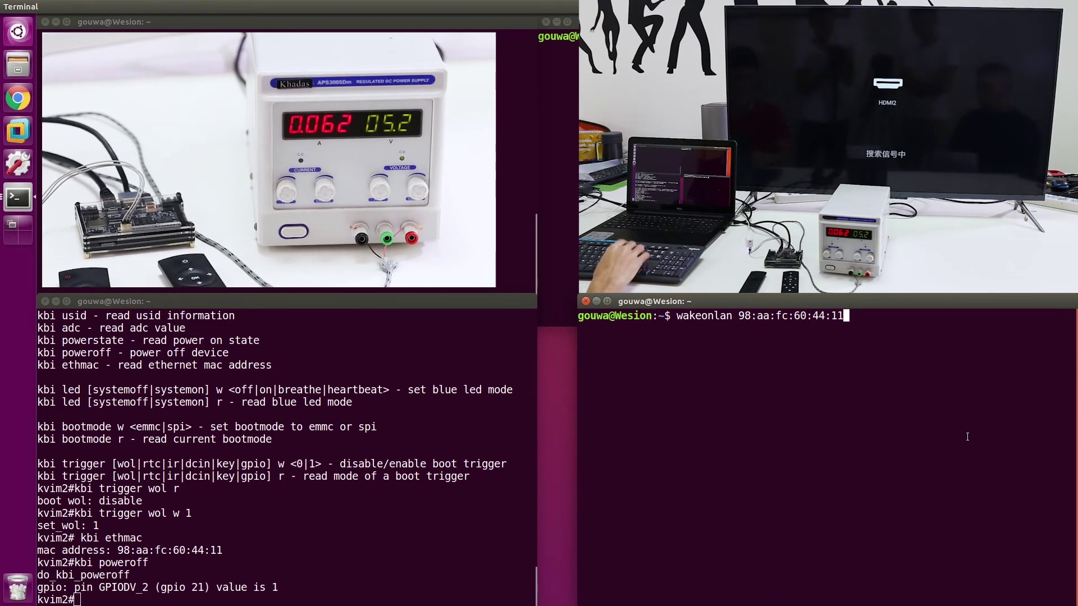
key("Return")
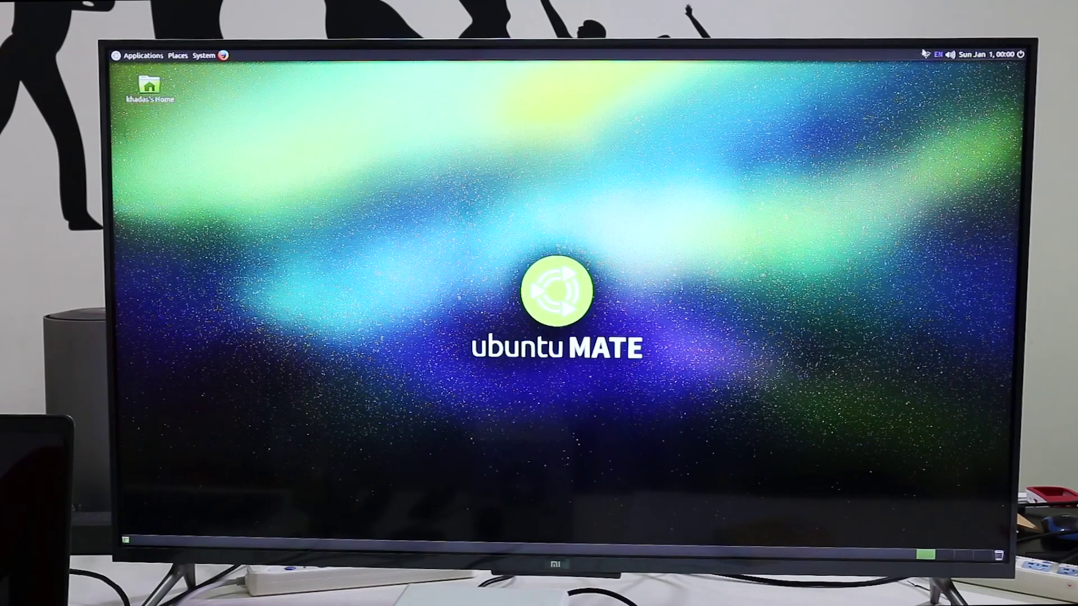
Check the Wi-Fi networks list from the network tray icon and dismiss it
left_click(925, 54)
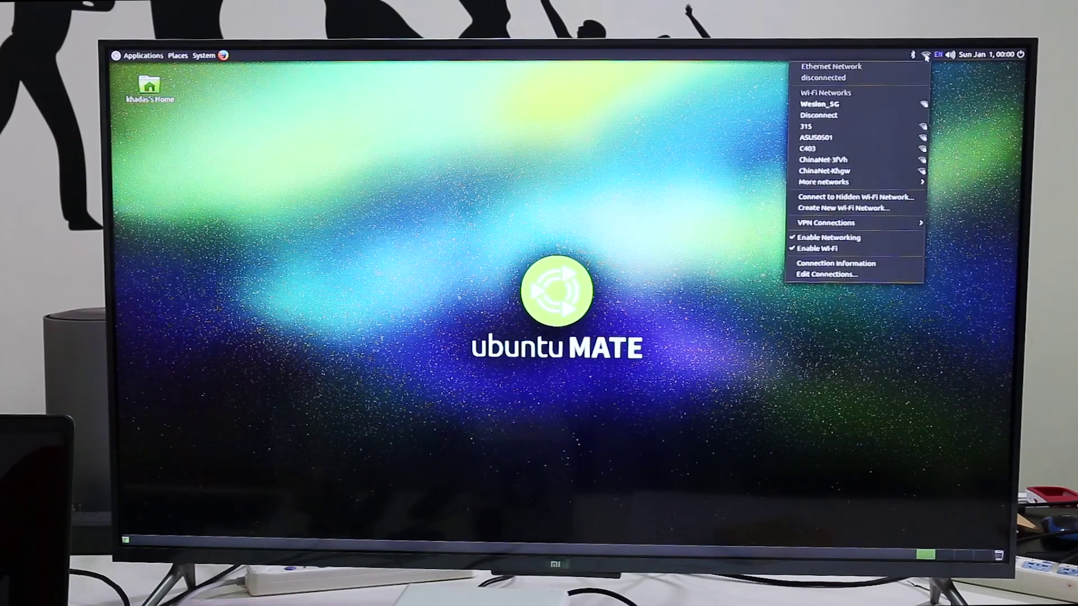
left_click(926, 56)
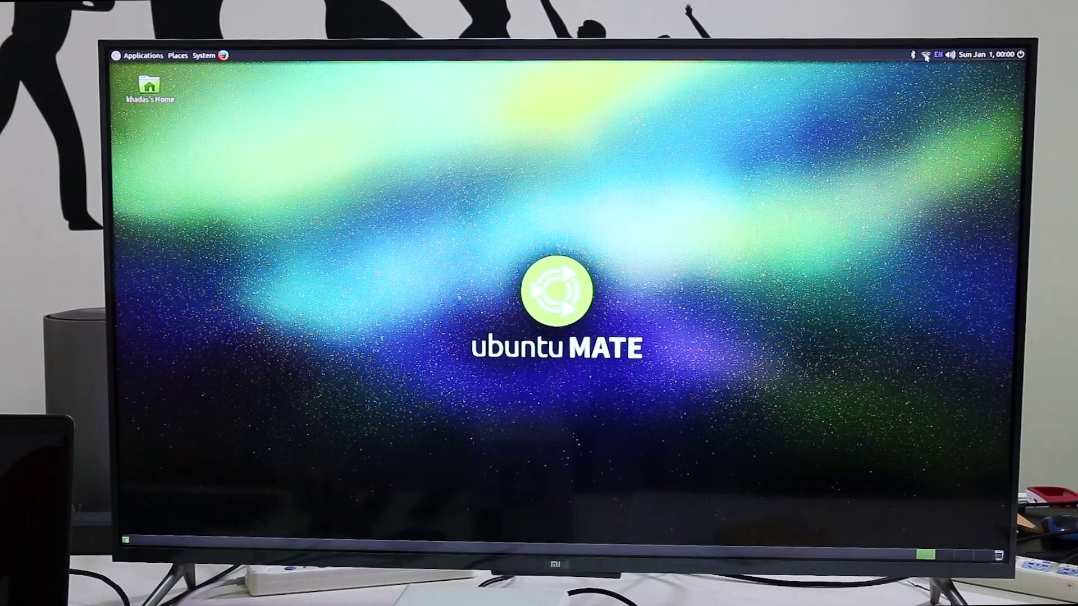
left_click(926, 56)
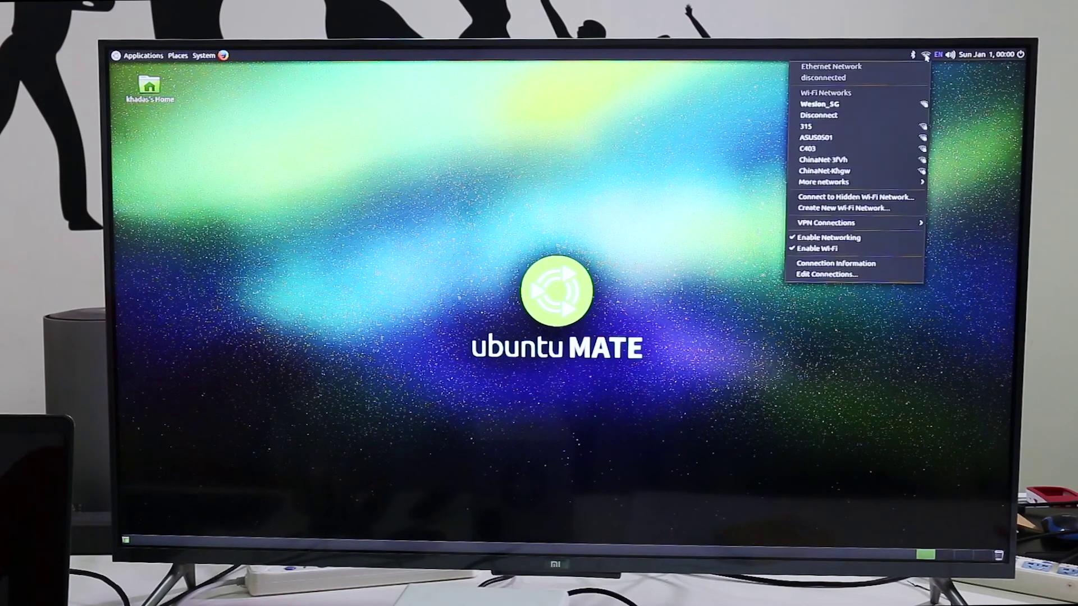
left_click(852, 105)
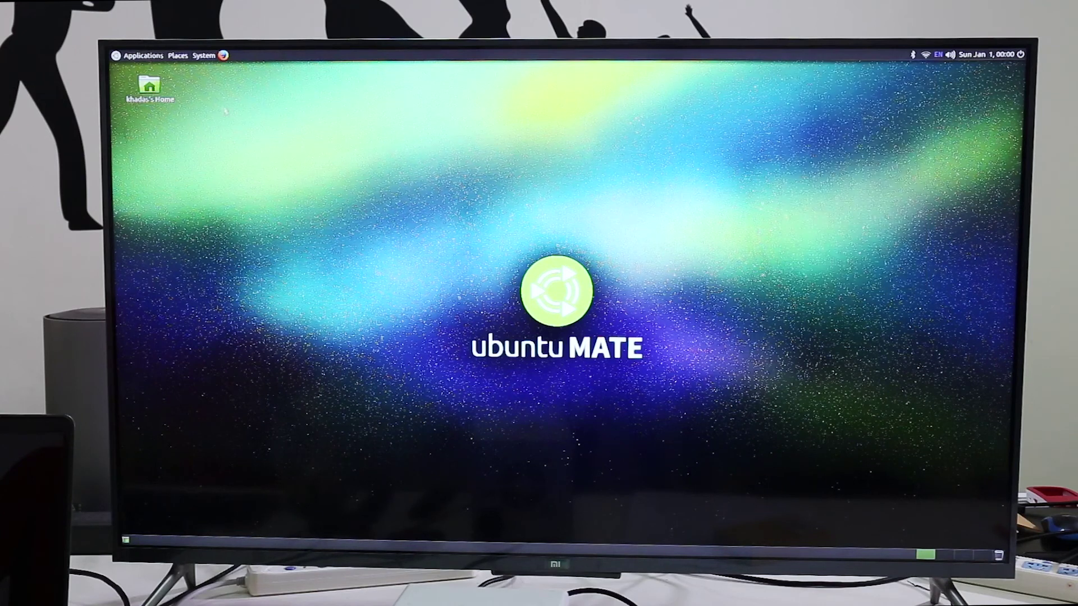
Open khadas's Home folder and launch Firefox from the top panel
left_click(144, 94)
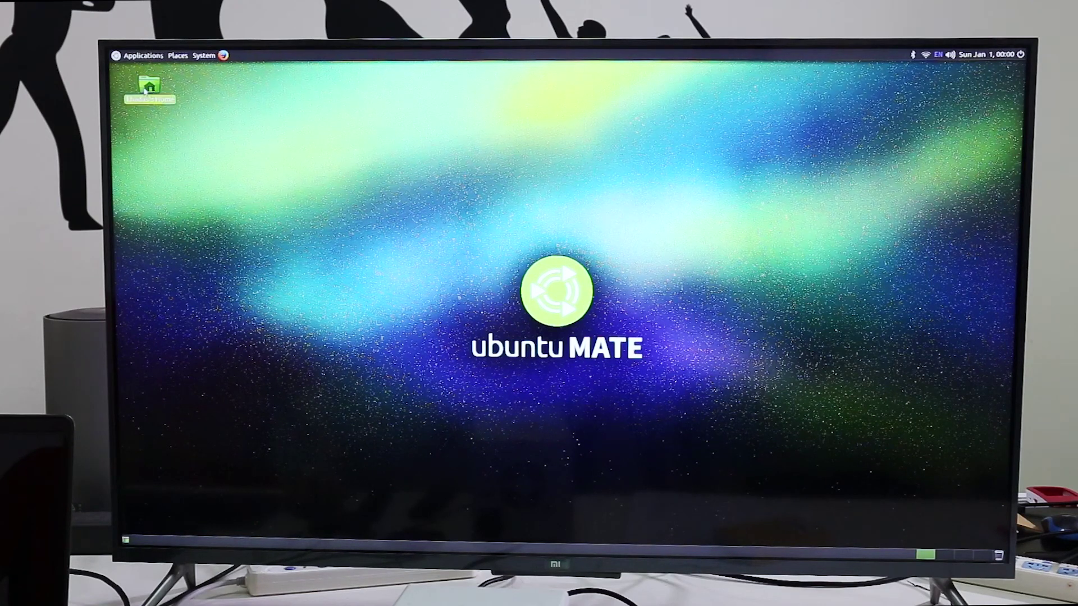
double_click(145, 89)
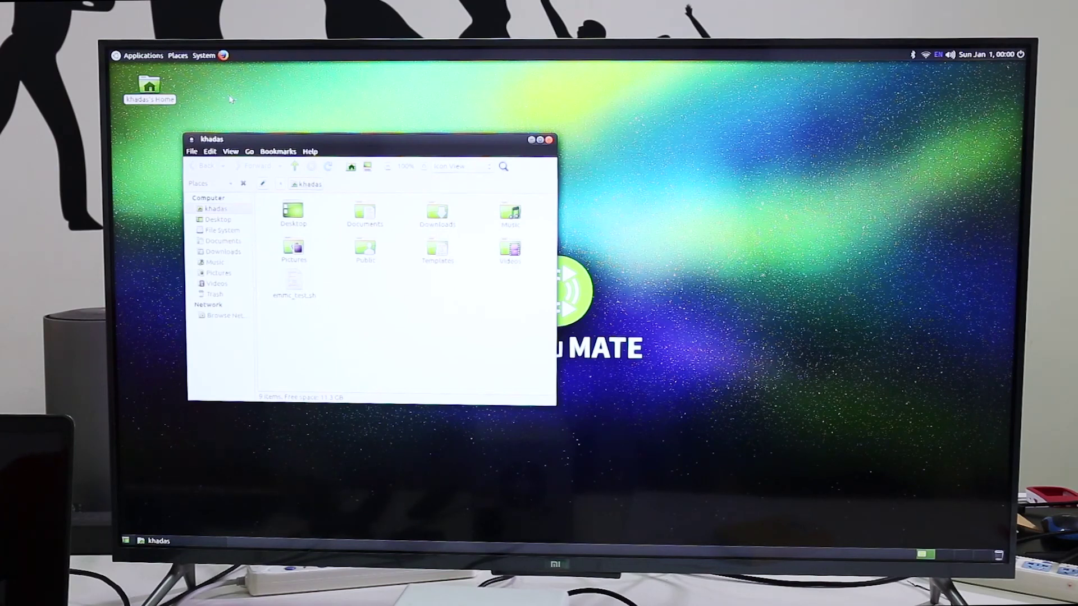
left_click(223, 56)
type("ge")
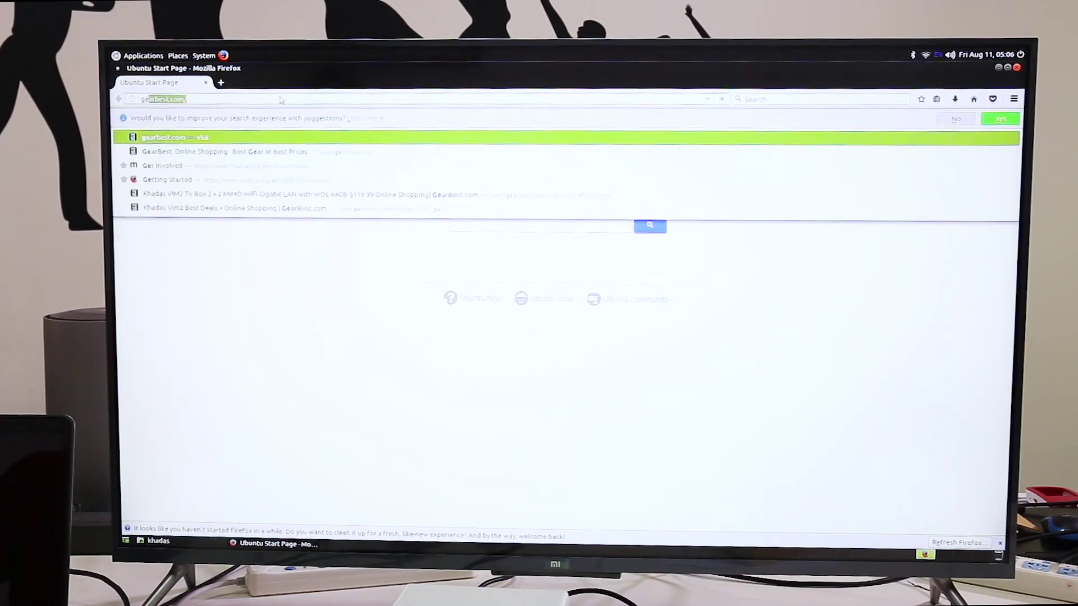
Load gearbest.com from the address bar suggestions
key("Down")
key("Up")
key("Return")
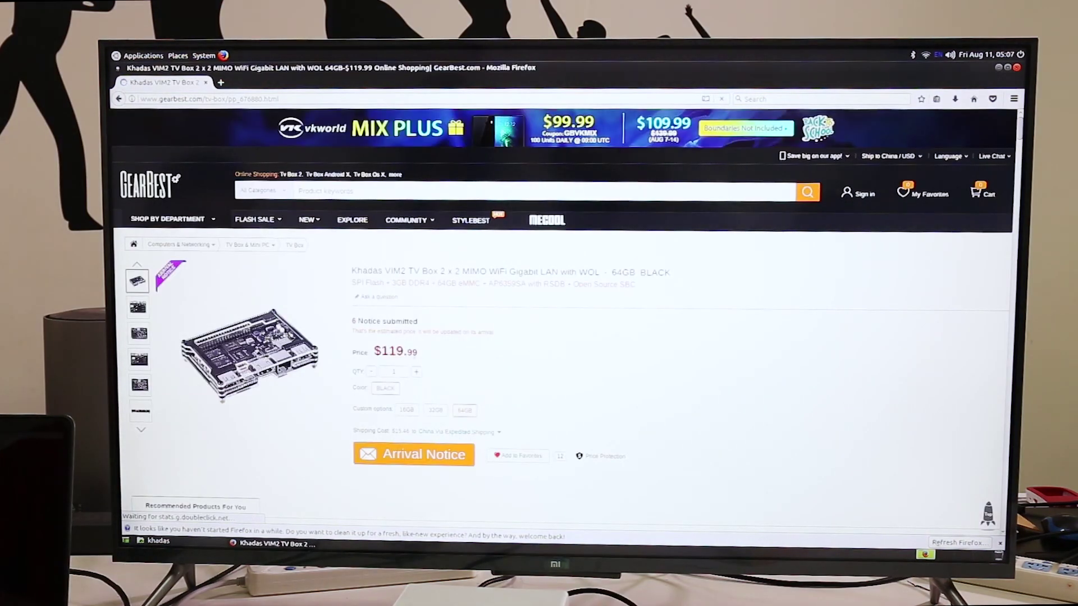
scroll(309, 351, "down", 10)
scroll(412, 375, "down", 5)
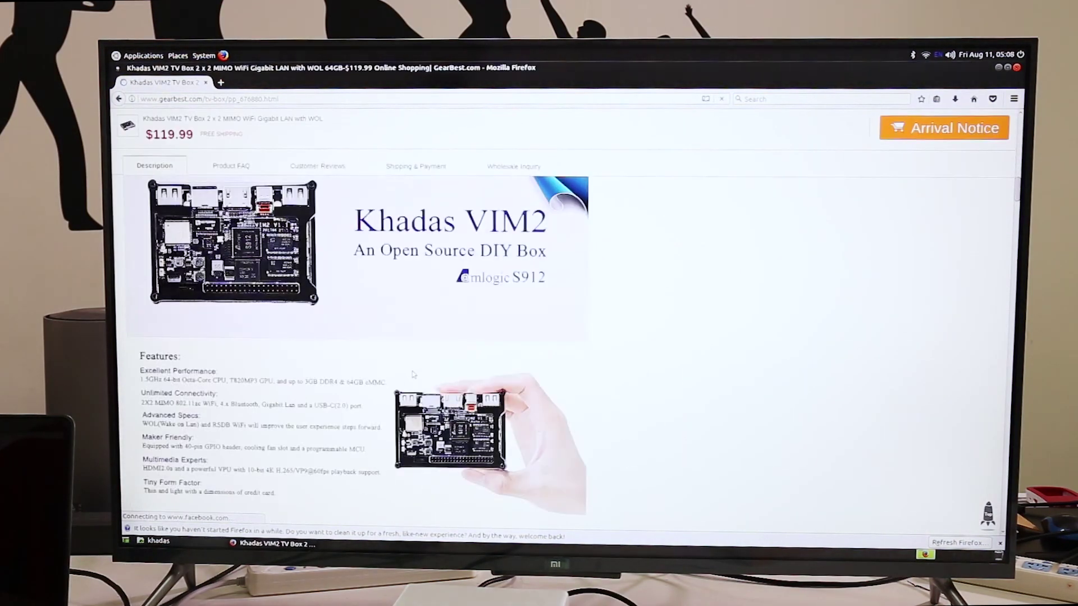
scroll(412, 374, "down", 3)
scroll(413, 375, "down", 5)
scroll(413, 374, "down", 4)
scroll(413, 375, "down", 5)
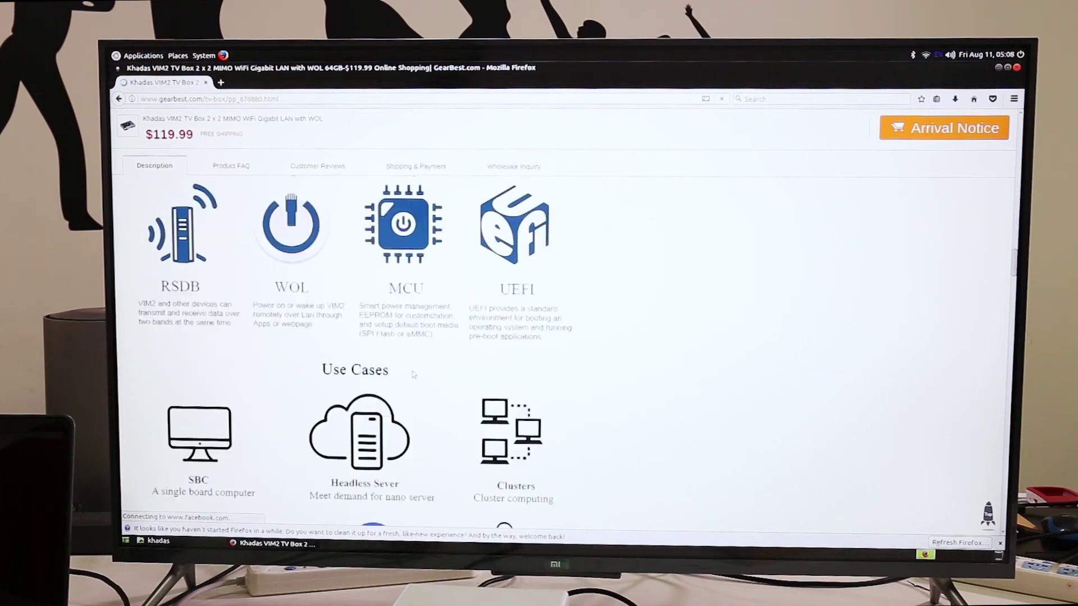
scroll(413, 375, "down", 5)
scroll(413, 375, "down", 4)
scroll(413, 375, "down", 3)
scroll(412, 374, "down", 3)
scroll(412, 375, "down", 5)
scroll(413, 375, "down", 5)
scroll(413, 375, "down", 5)
scroll(412, 375, "down", 4)
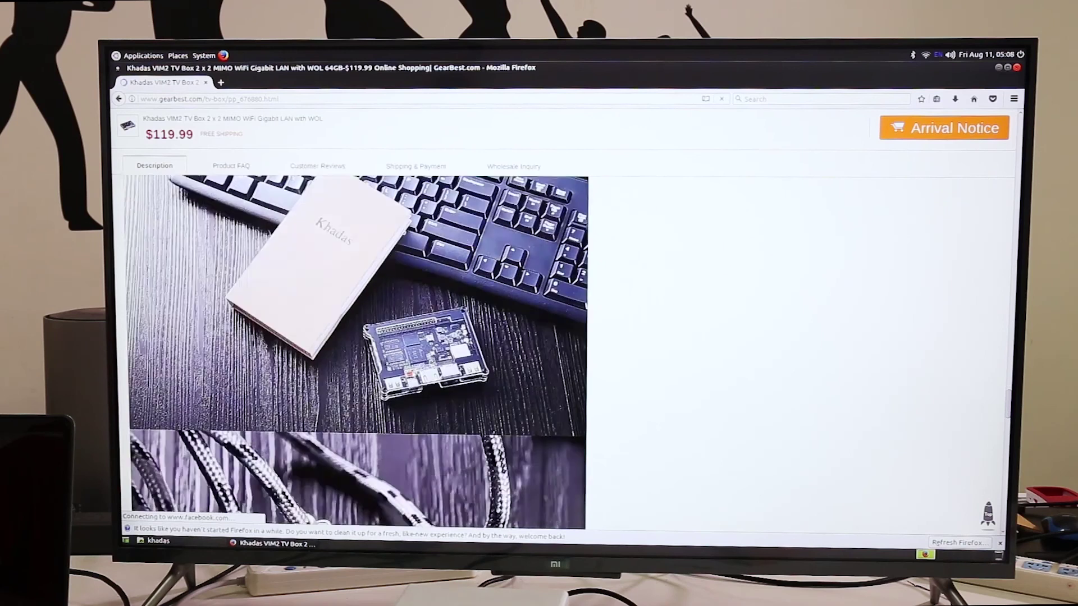
scroll(413, 375, "down", 4)
scroll(413, 374, "down", 4)
scroll(412, 375, "down", 2)
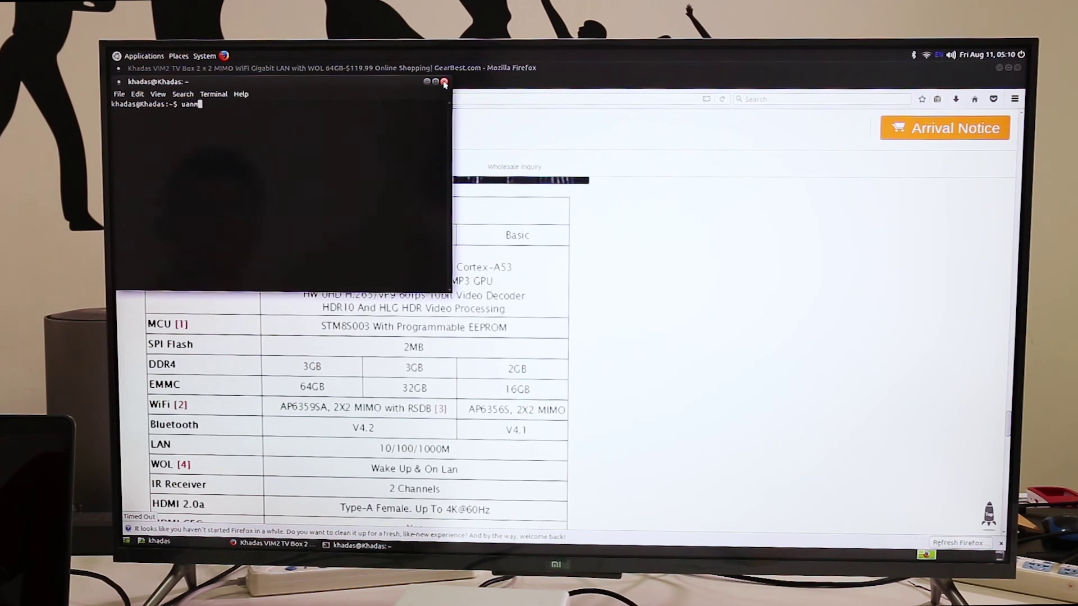
type("name -a")
Run uname -a and cat /etc/lsb-release showing Ubuntu 16.04, highlight DISTRIB_RELEASE, then echo "Thanks!"
key("Return")
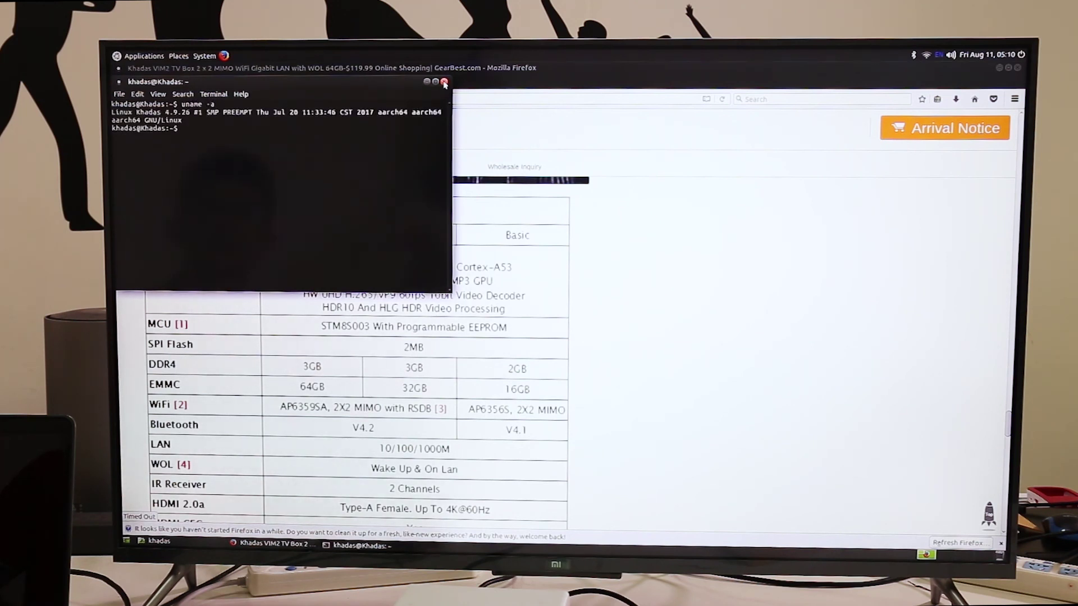
key("Return")
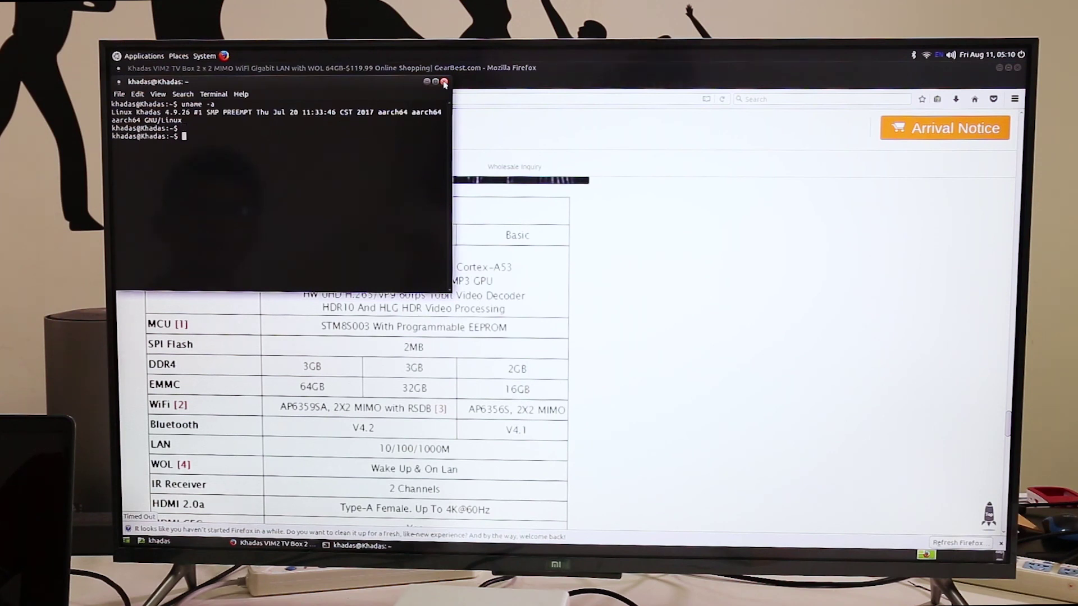
key("Return")
type("cat /etc/lsb-release")
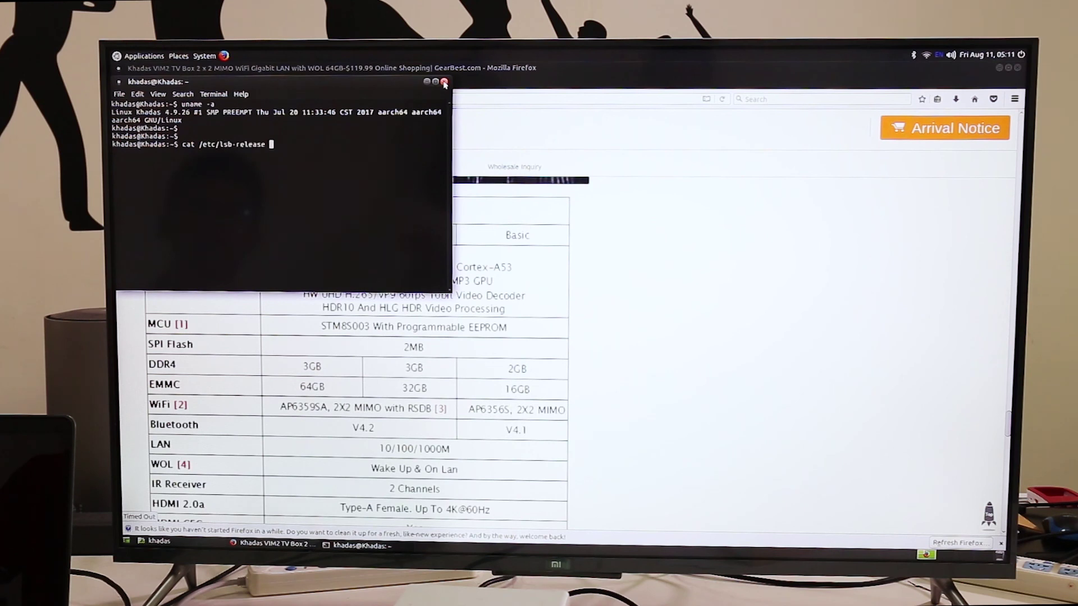
key("Return")
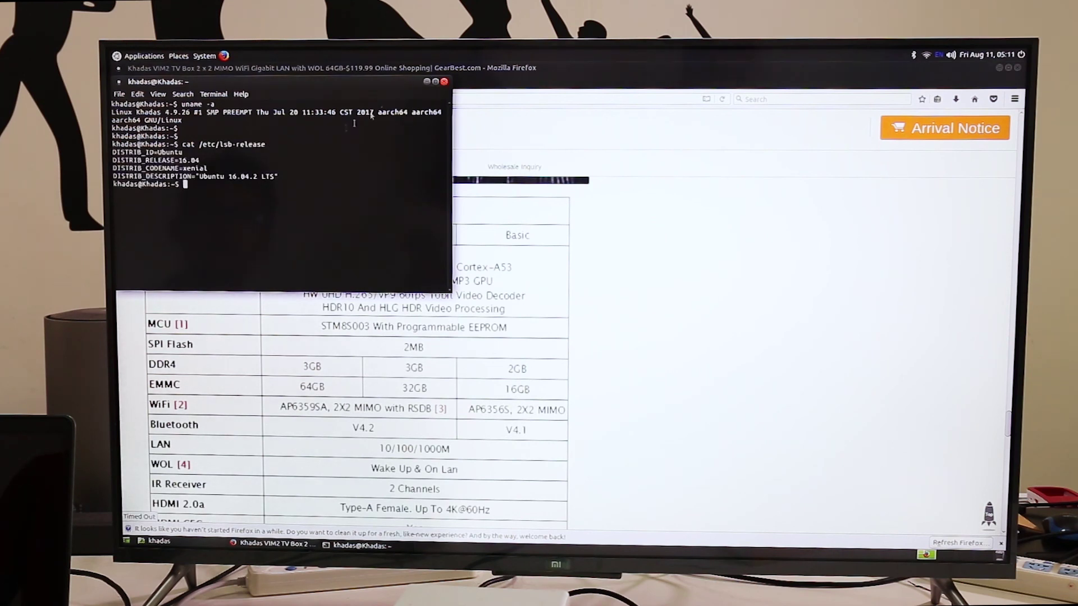
triple_click(191, 160)
type("echo \"Thanks!\"")
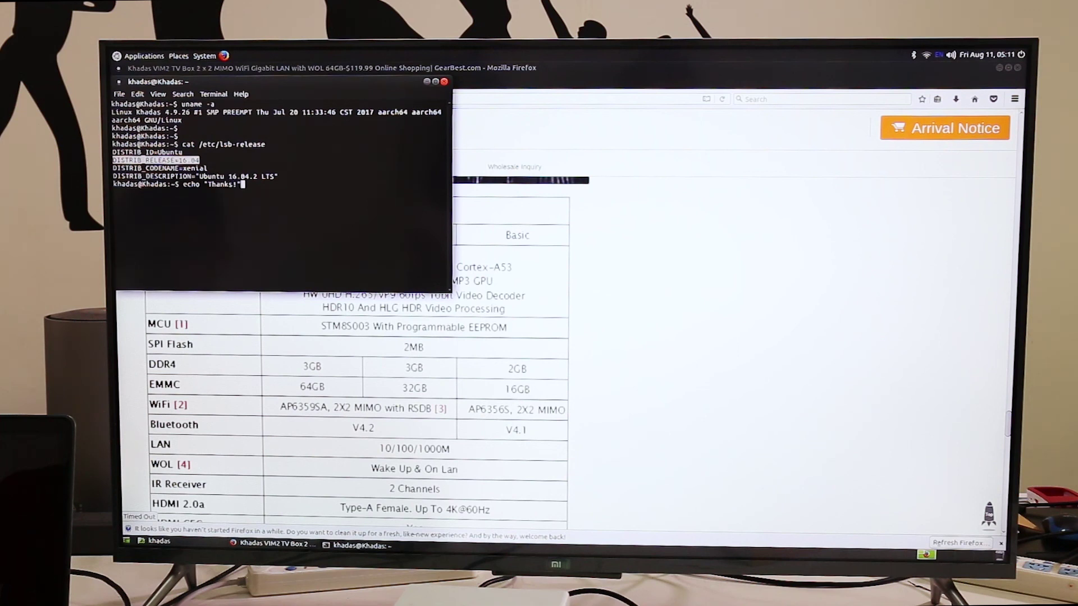
key("Return")
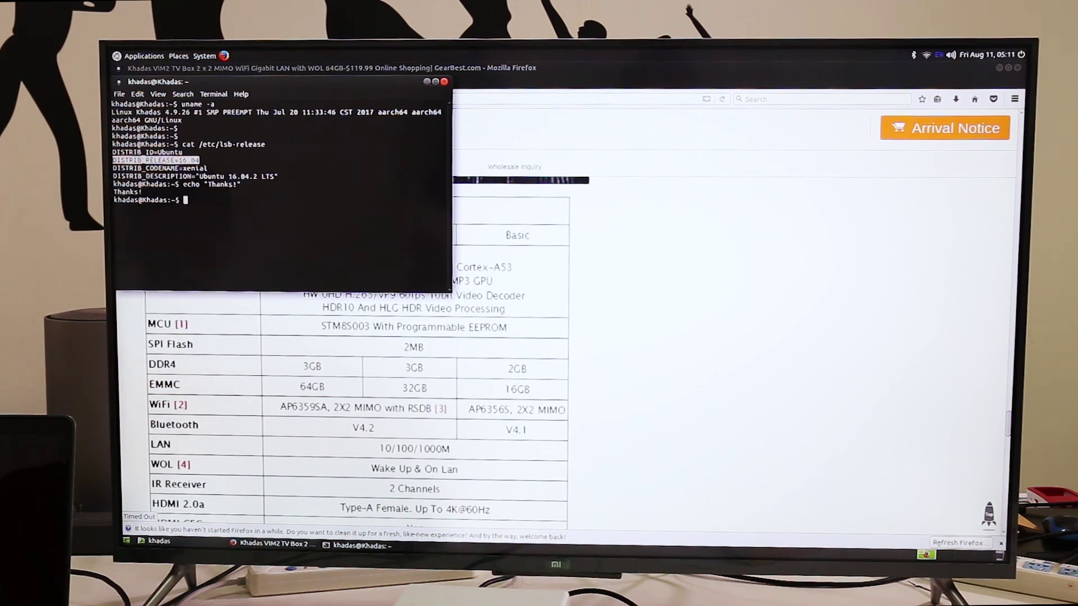